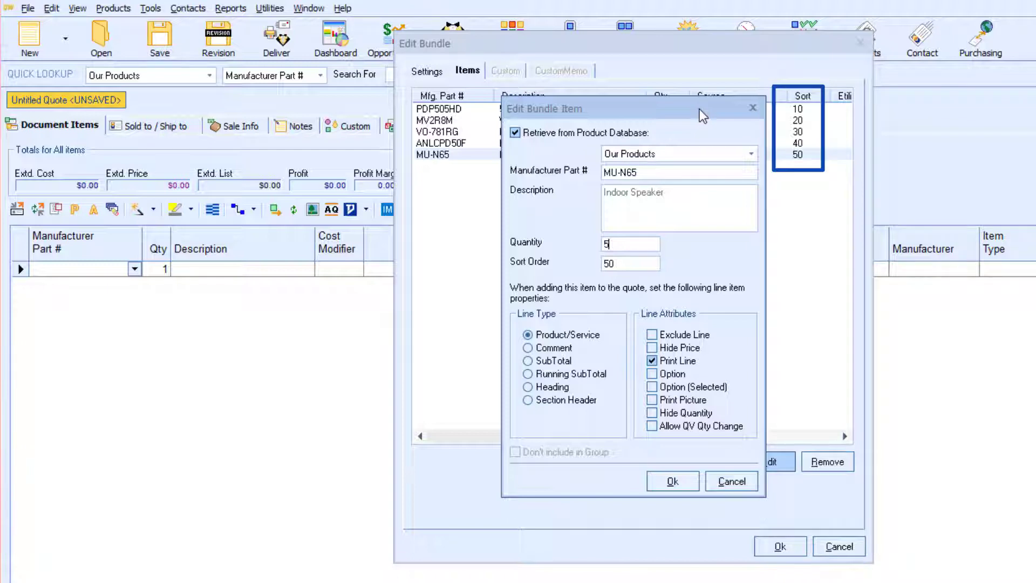
- Set the sort order of the MU-N65 Indoor Speaker bundle item to 5
left_click(643, 261)
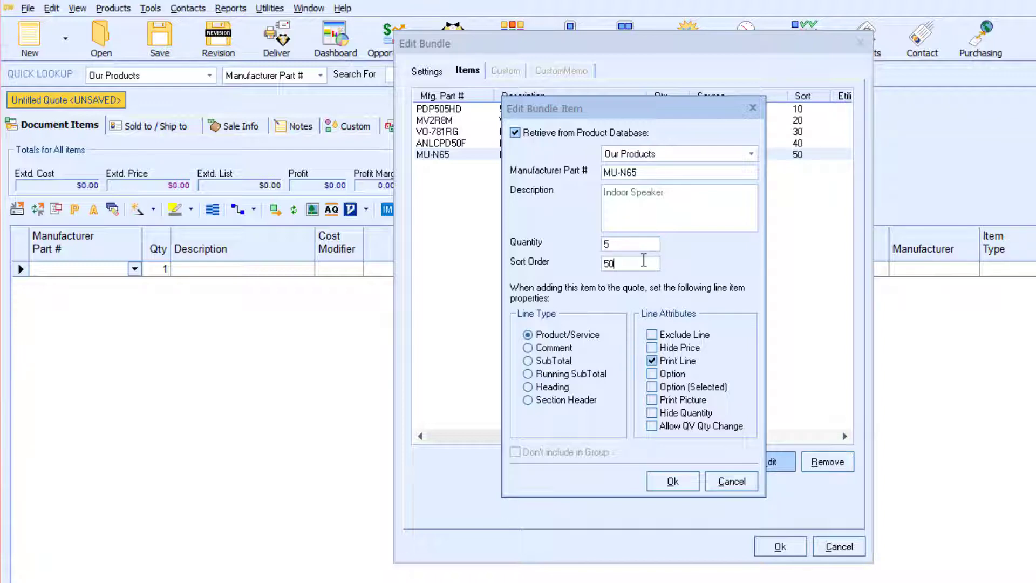
left_click_drag(651, 112, 640, 195)
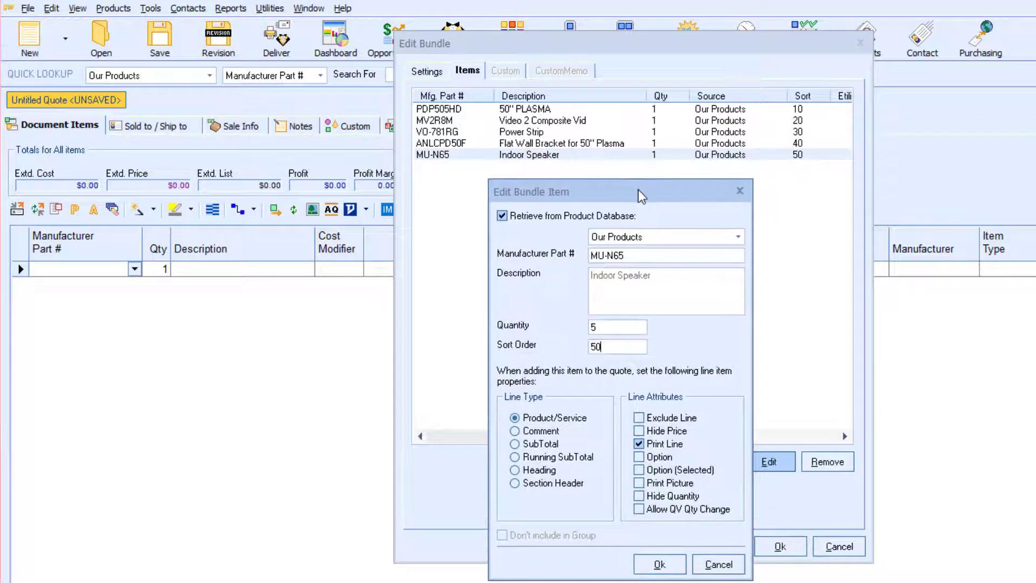
double_click(627, 347)
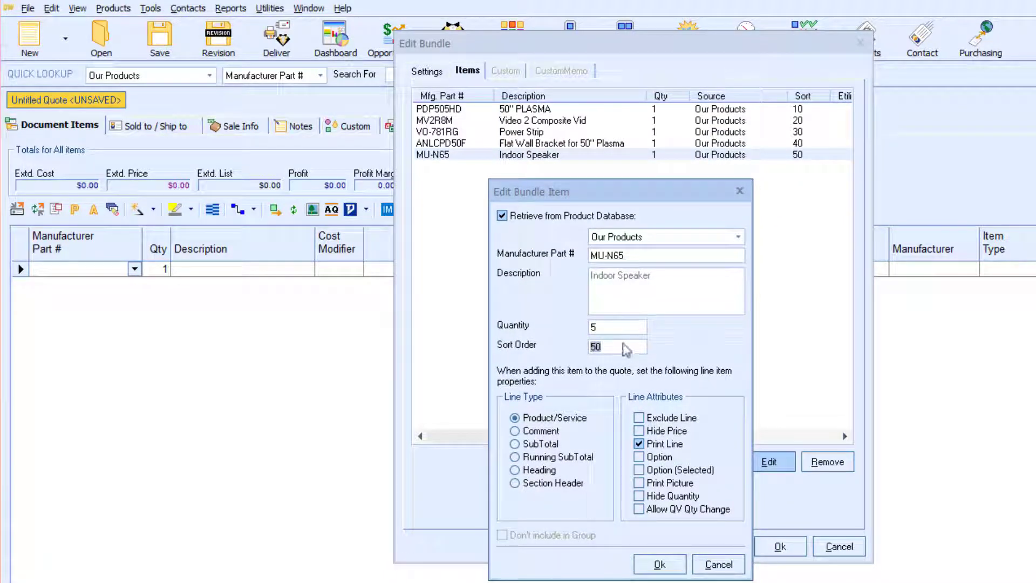
type("5")
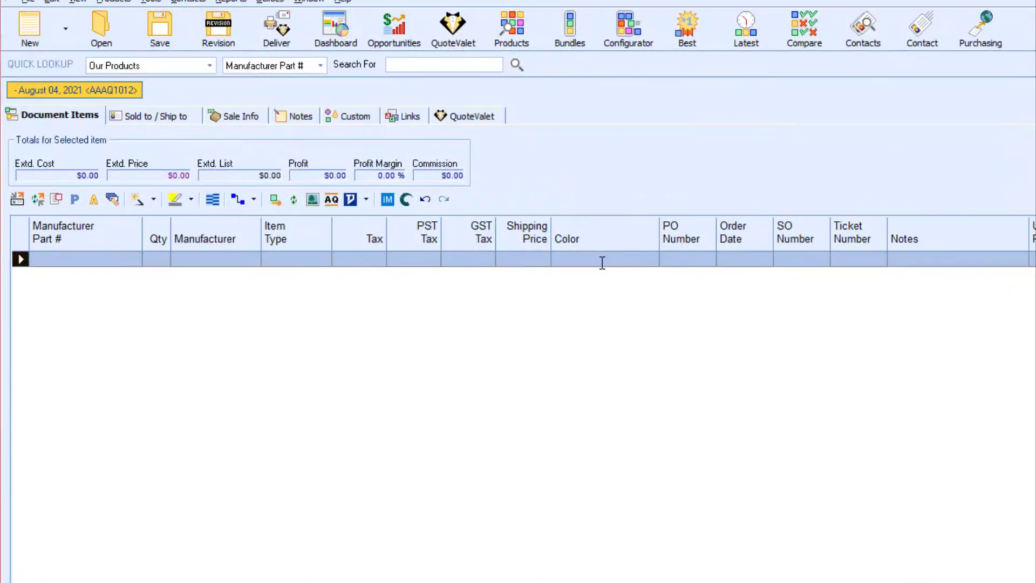
- Open the Advanced Bundle's item list for editing and view the properties of the 5 Disc CD Player item
left_click(570, 27)
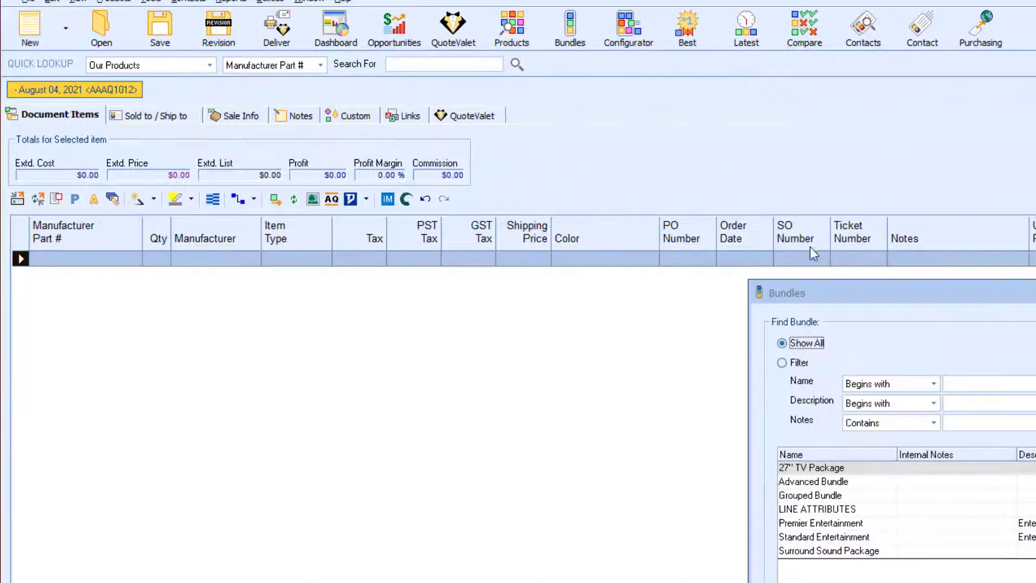
left_click_drag(823, 285, 412, 101)
left_click(446, 293)
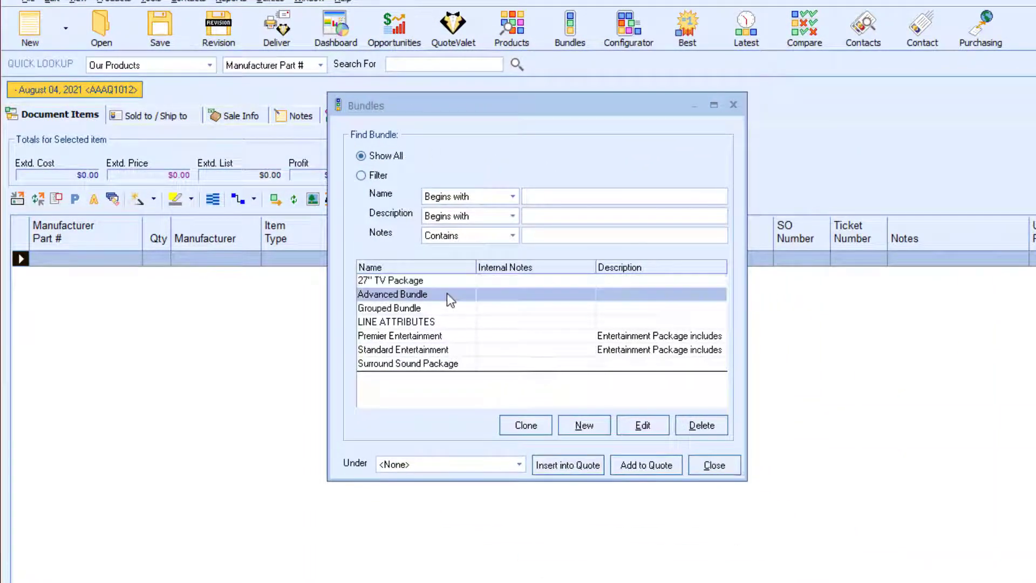
left_click(647, 425)
left_click(373, 61)
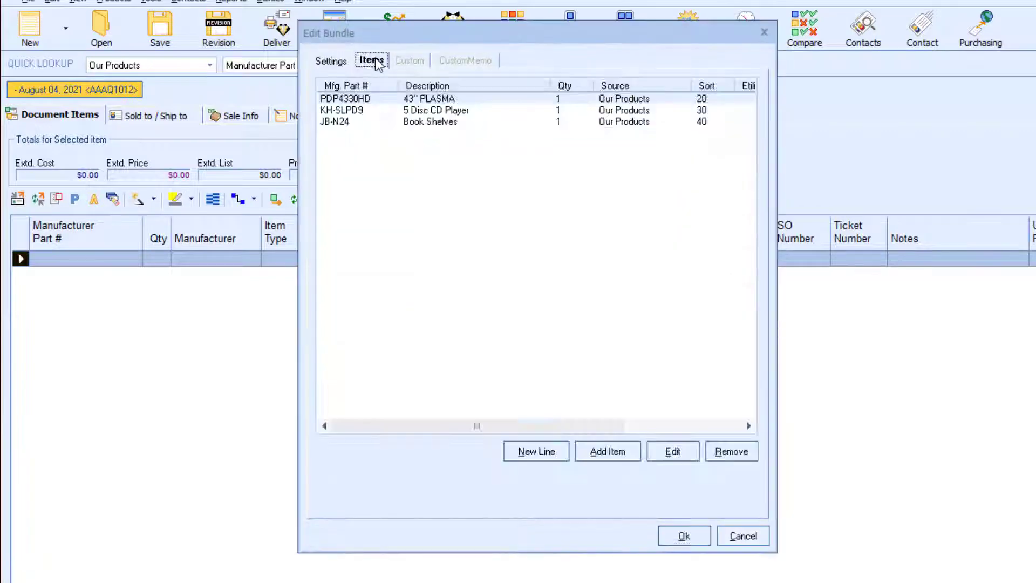
double_click(403, 110)
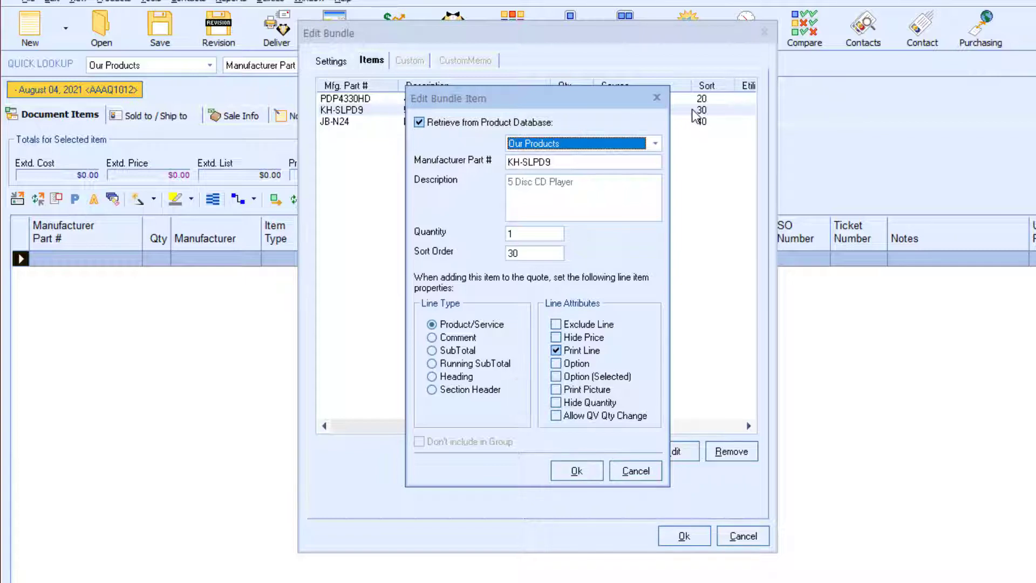
left_click(657, 97)
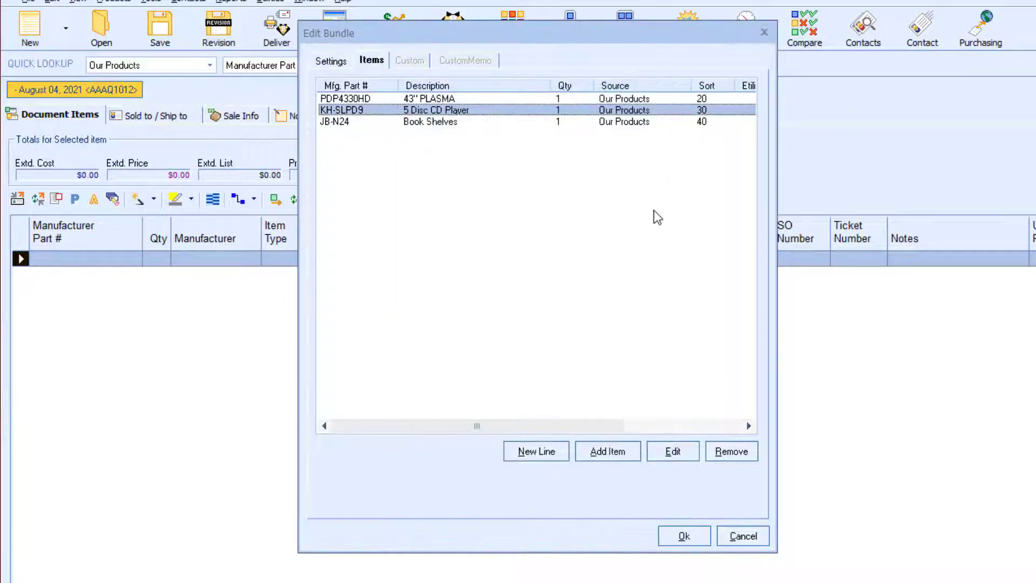
- Add the CM3 comment item from the Comments folder of Our Products to the bundle
left_click(596, 451)
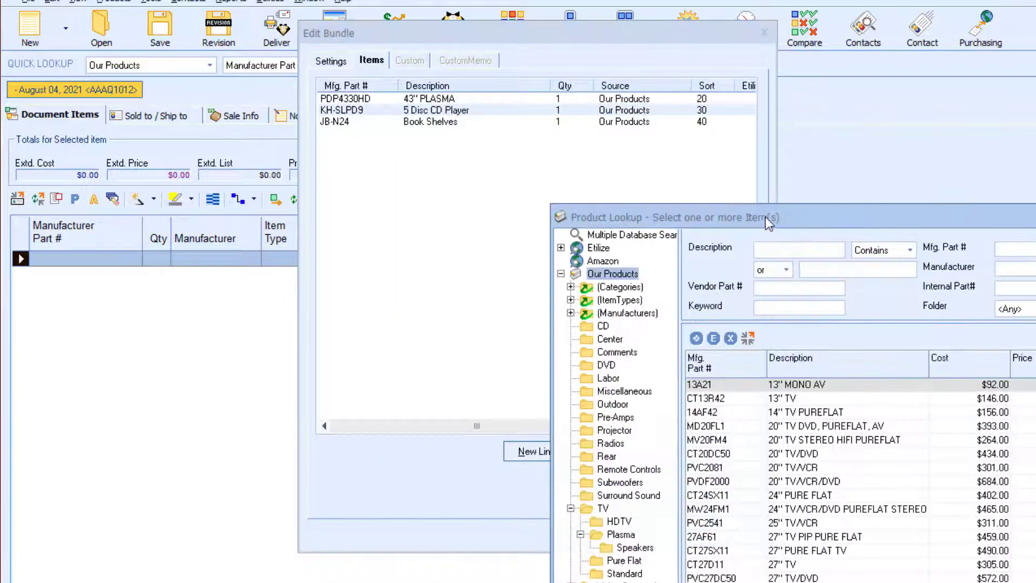
left_click_drag(765, 216, 309, 2)
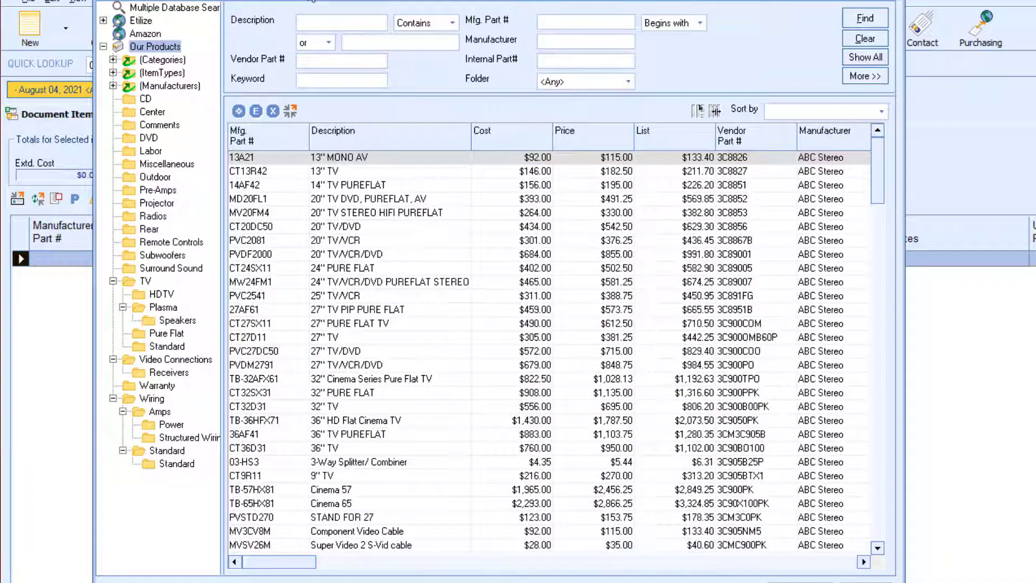
left_click(170, 122)
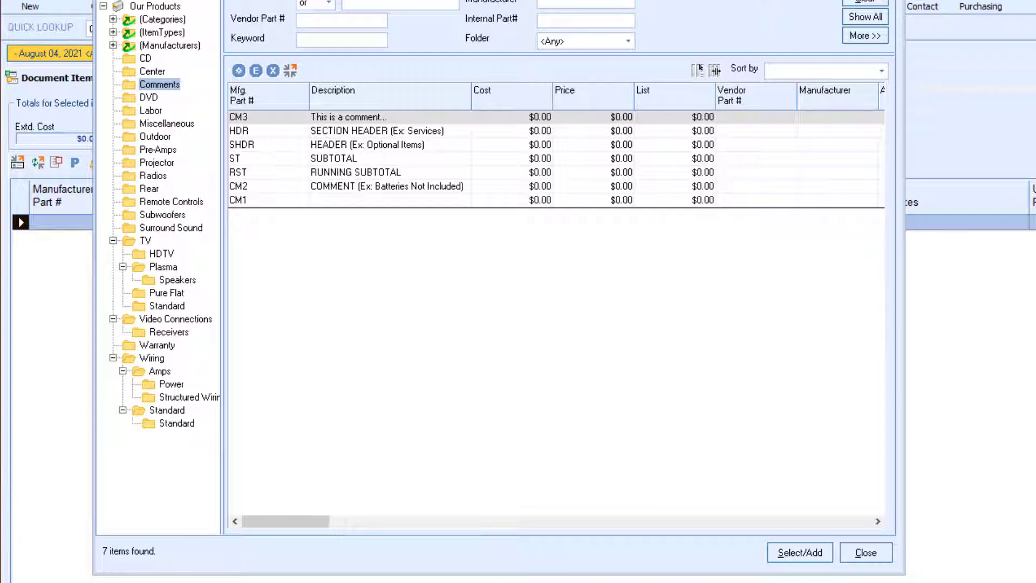
double_click(379, 114)
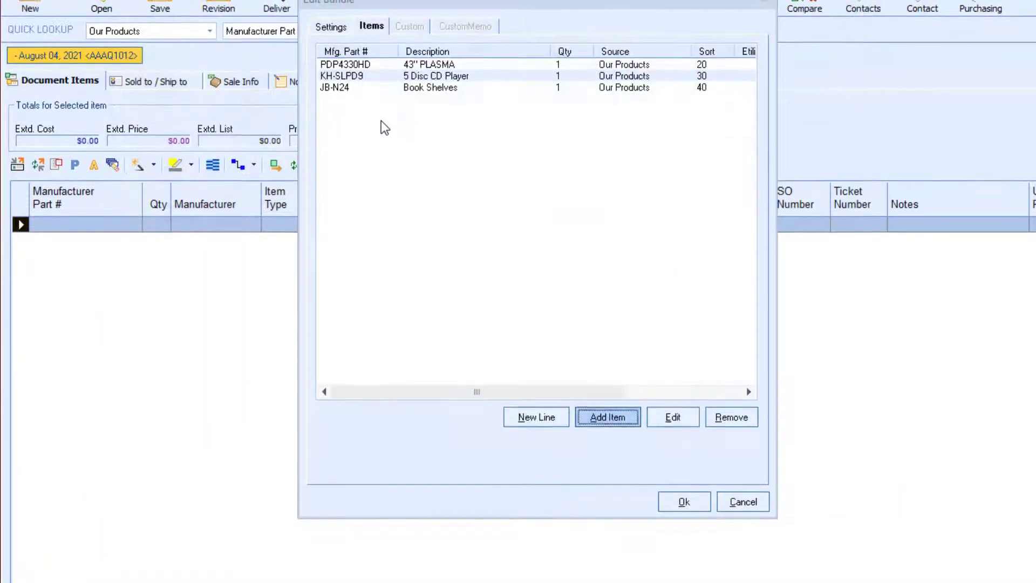
- Set the CM3 item's line type to Comment with Hide Price enabled, and save the item
left_click(456, 324)
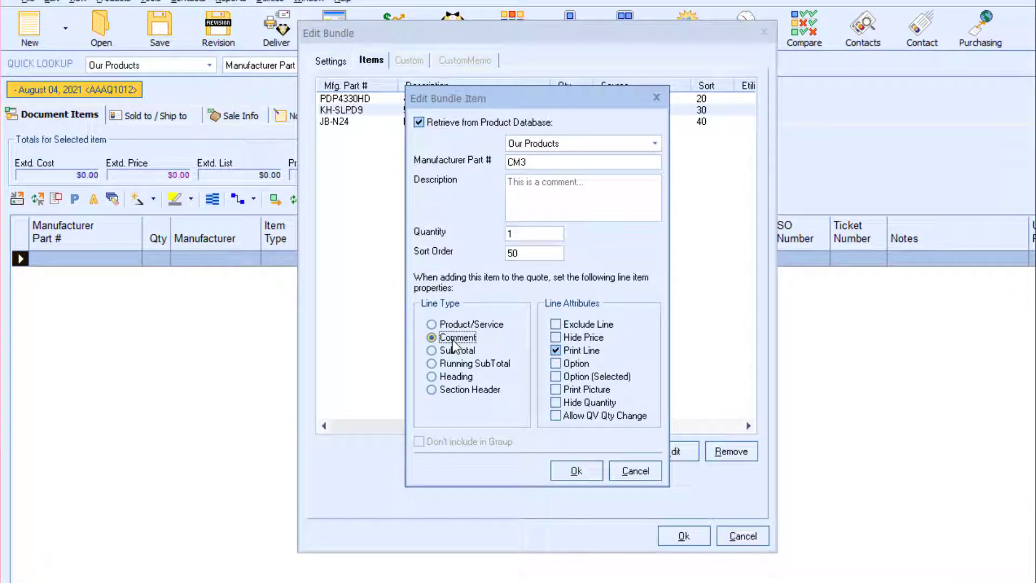
left_click(564, 339)
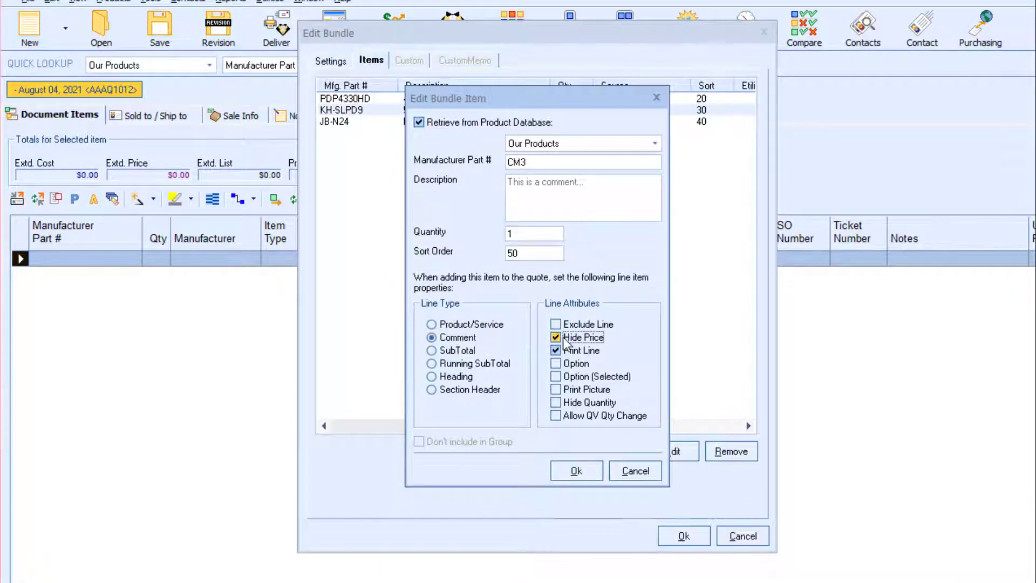
left_click(573, 472)
left_click_drag(966, 505, 441, 309)
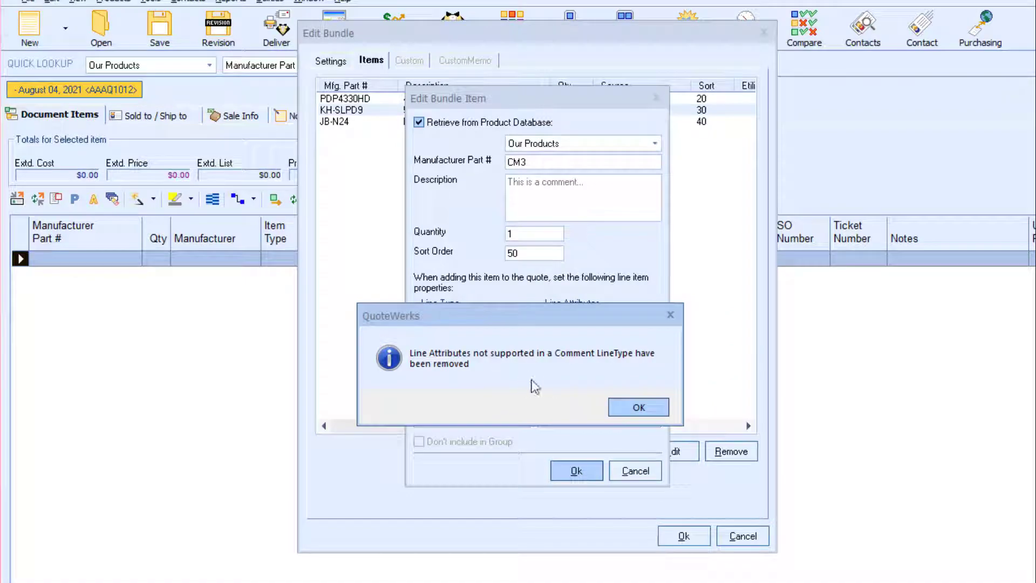
left_click(639, 408)
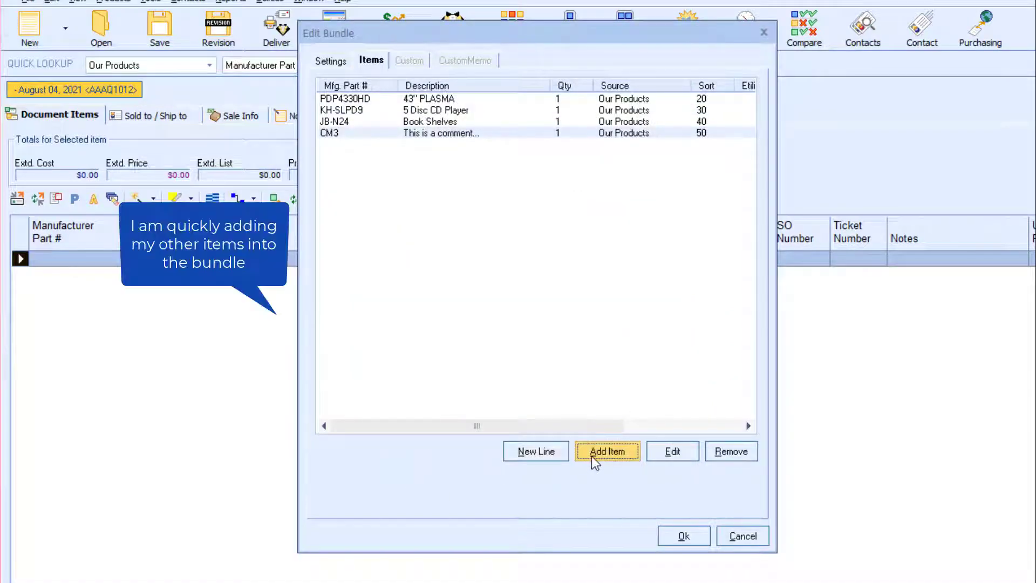
- Add the HDR, SHDR, ST, RST and CM2 items from the Comments folder to the bundle together
left_click(591, 456)
left_click_drag(761, 221, 388, 0)
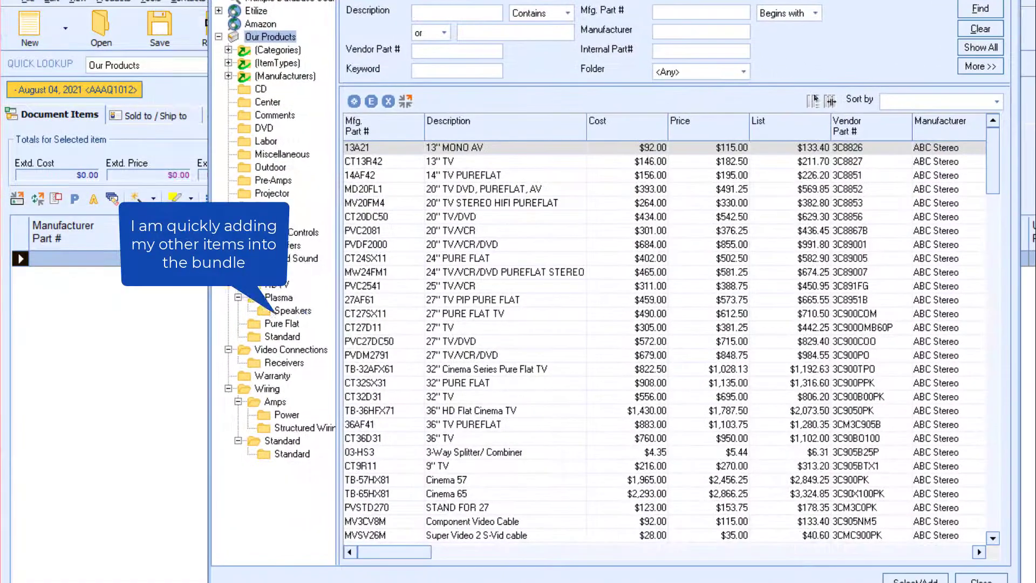
left_click(266, 116)
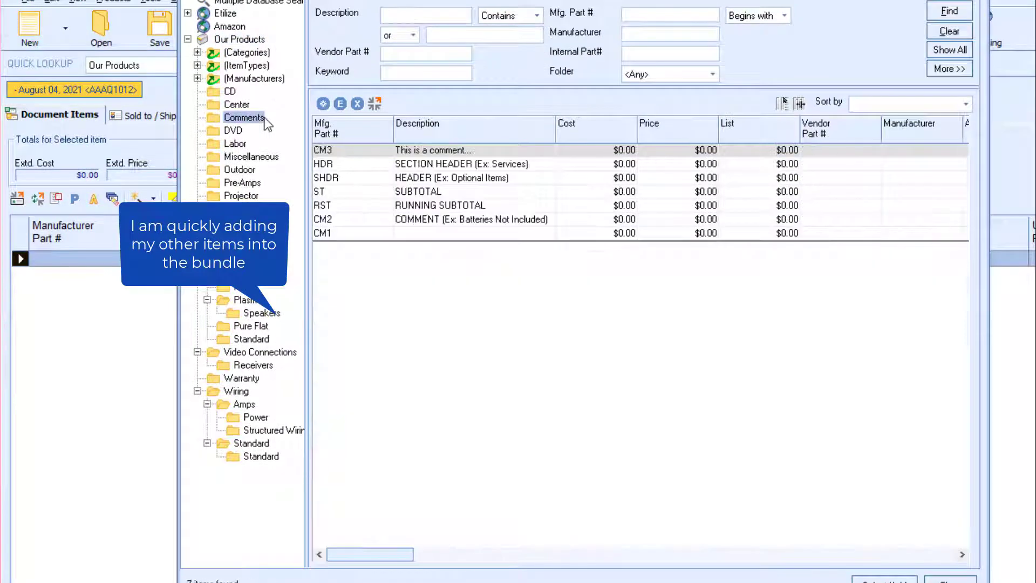
left_click(413, 163)
left_click(421, 221, "shift")
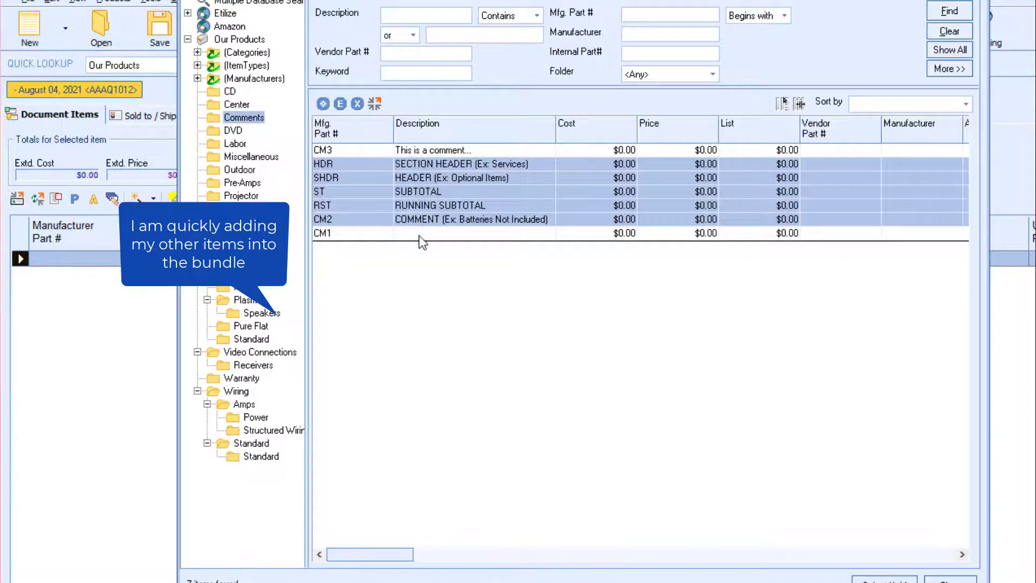
left_click(885, 580)
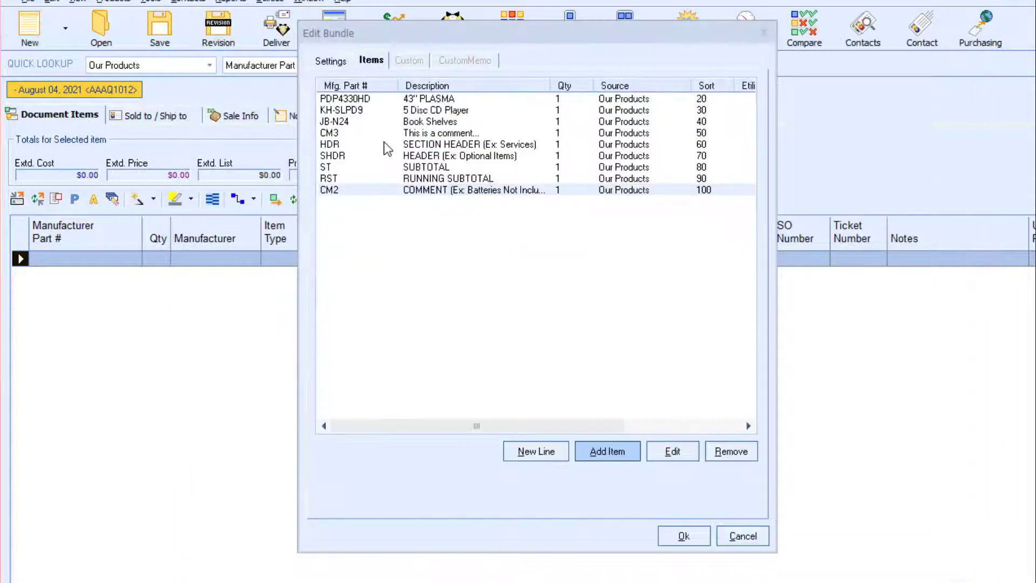
- Set the line type of the ST bundle item to SubTotal
left_click(408, 168)
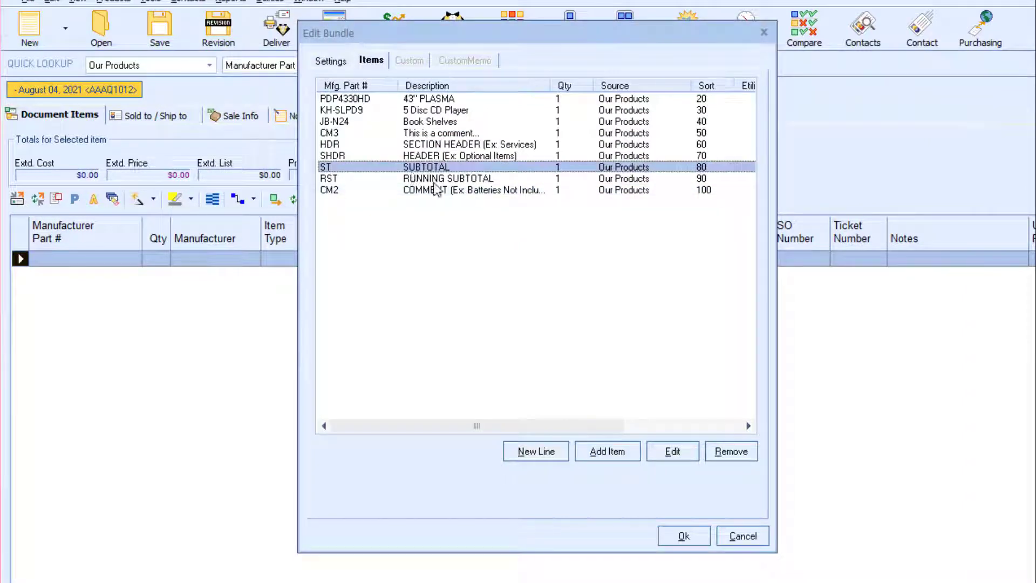
left_click(656, 448)
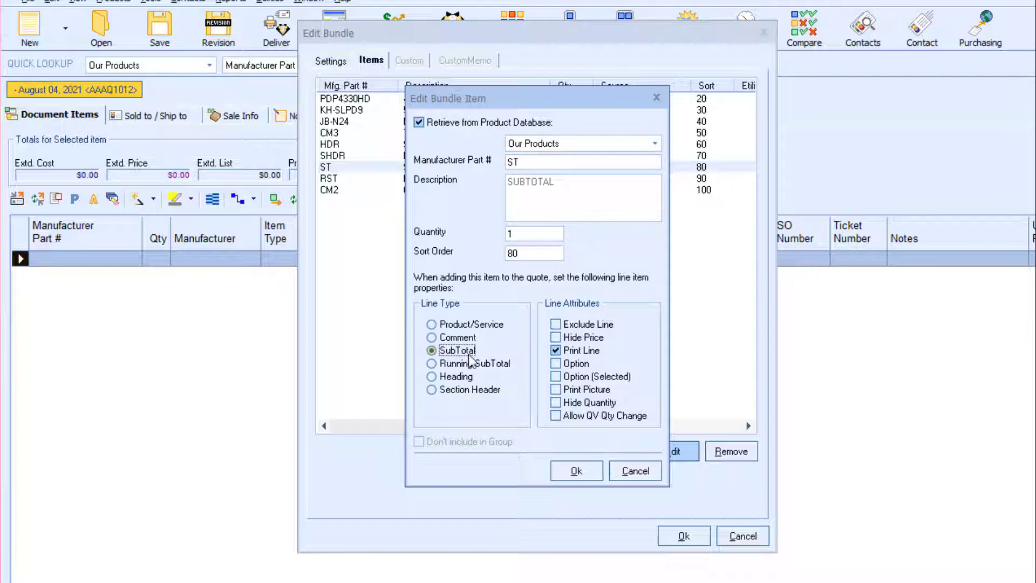
left_click(555, 337)
left_click(572, 340)
left_click(561, 471)
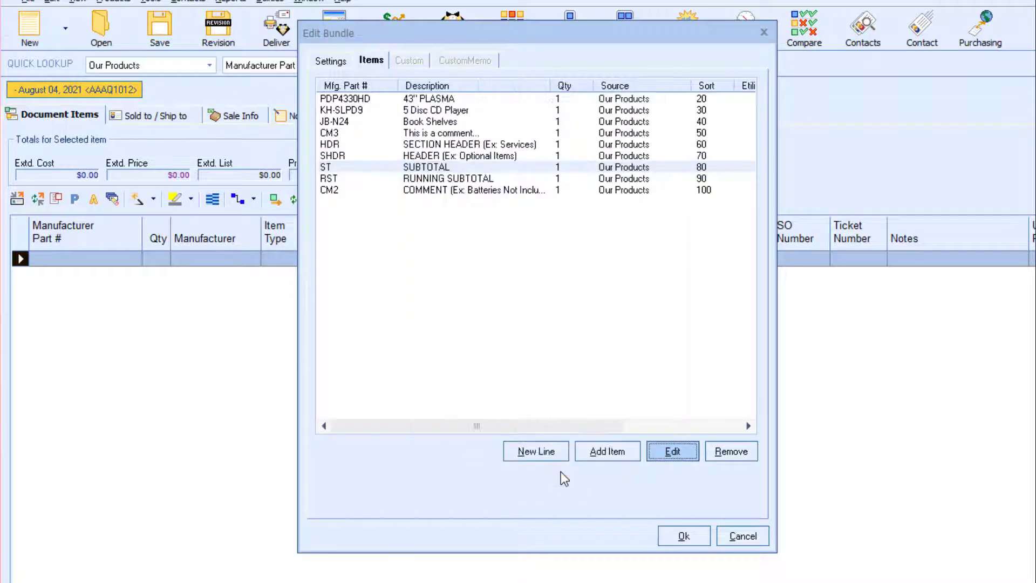
- Set the line type of the RST bundle item to Running SubTotal
left_click(522, 181)
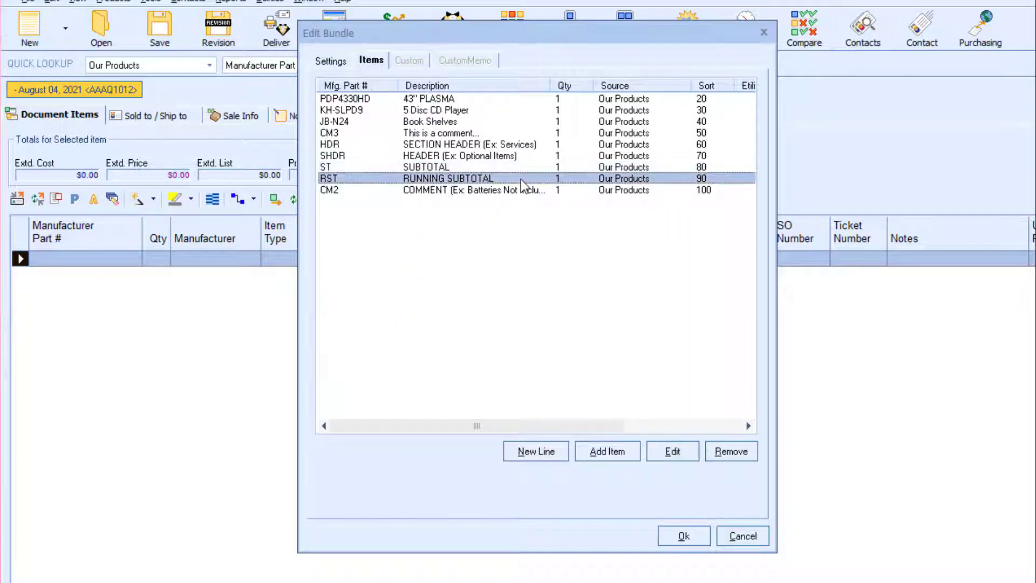
left_click(661, 450)
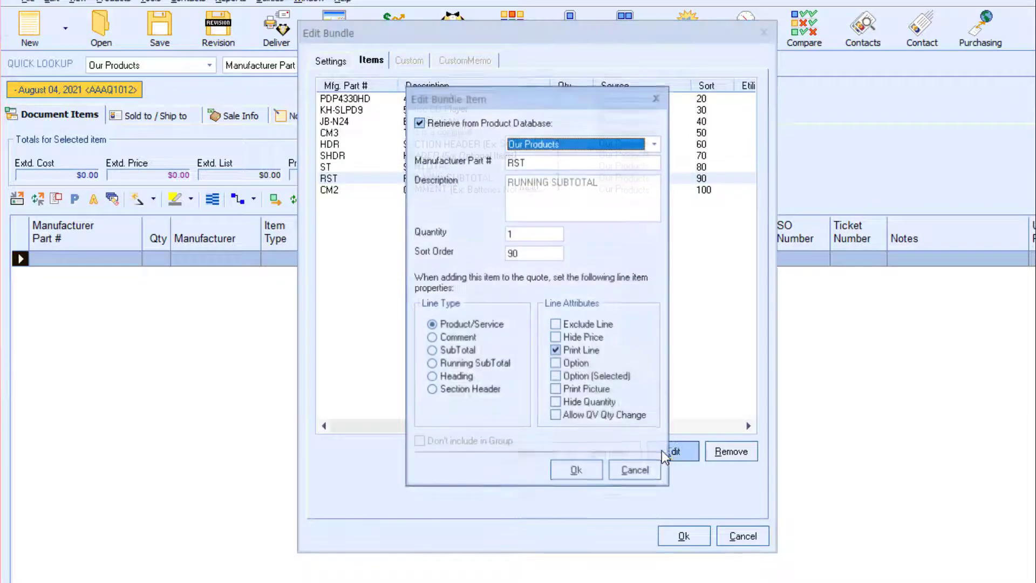
left_click(471, 366)
left_click(556, 468)
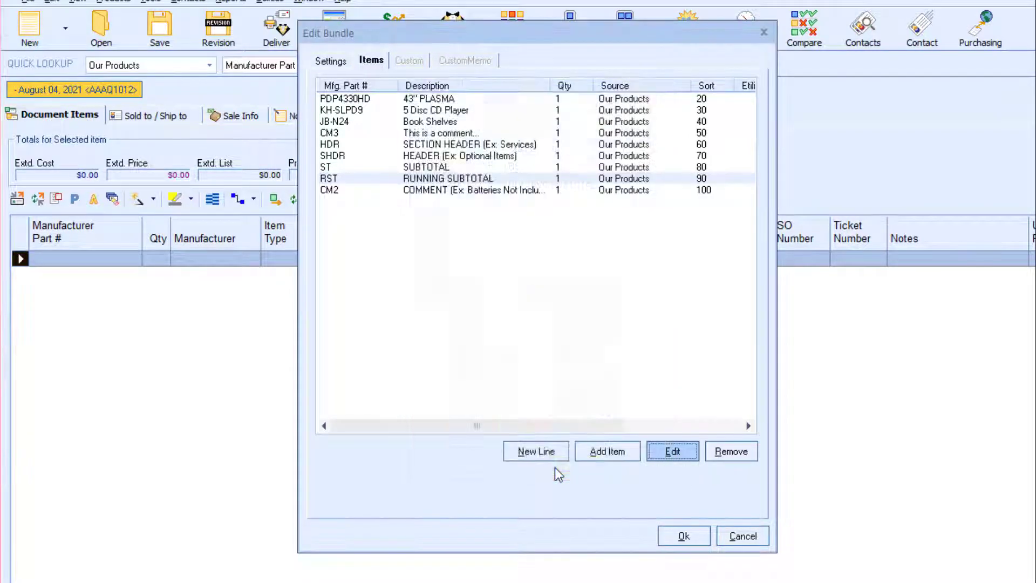
- Set the SHDR bundle item's line type to Heading and its sort order to 10
left_click(504, 156)
left_click(648, 440)
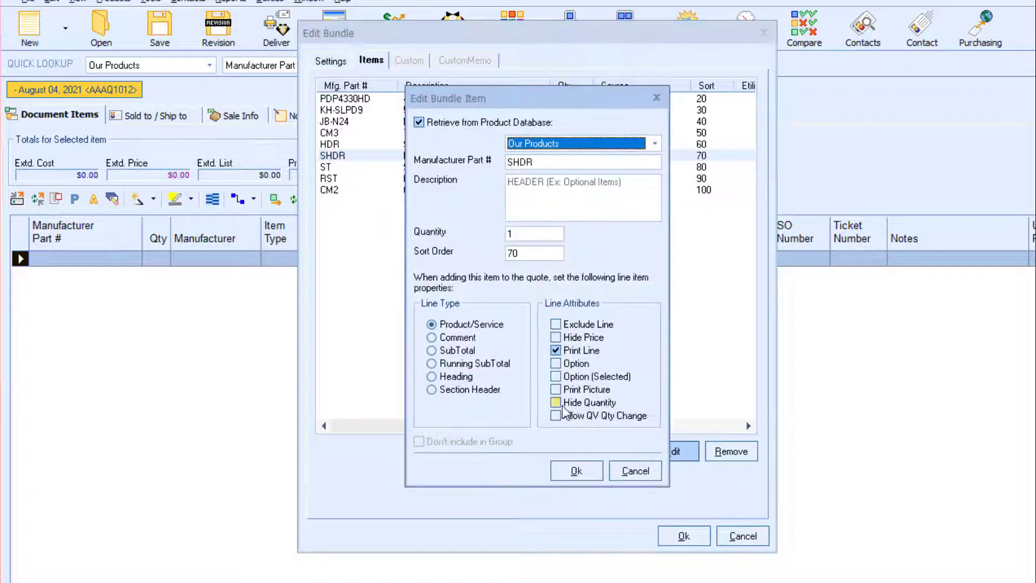
left_click(458, 378)
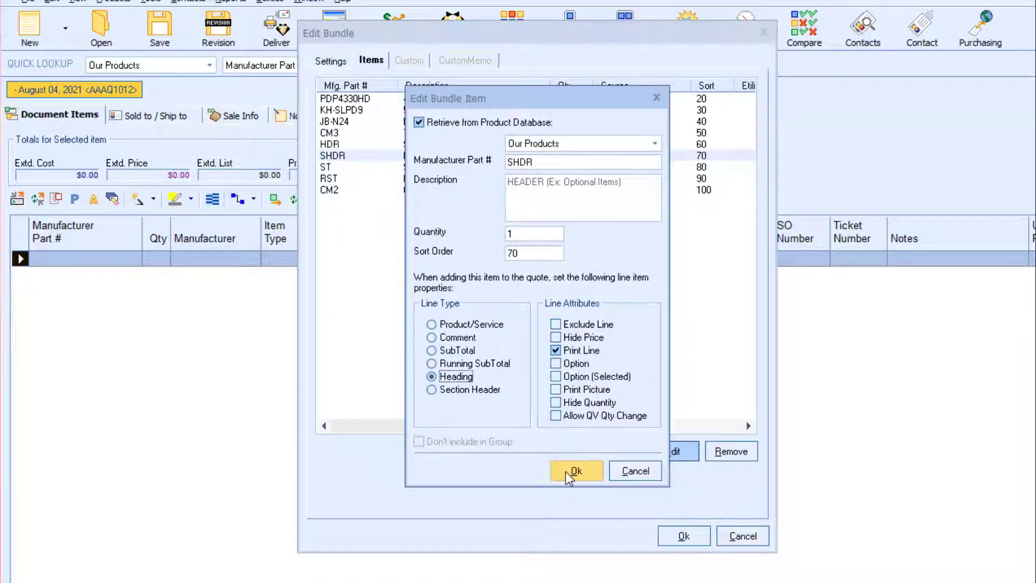
double_click(507, 252)
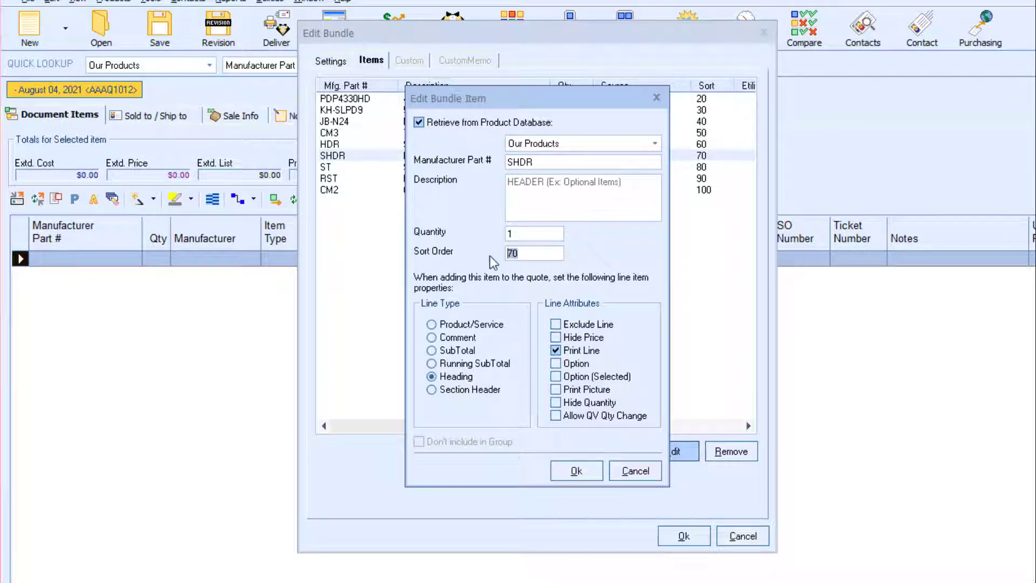
type("10")
left_click(573, 465)
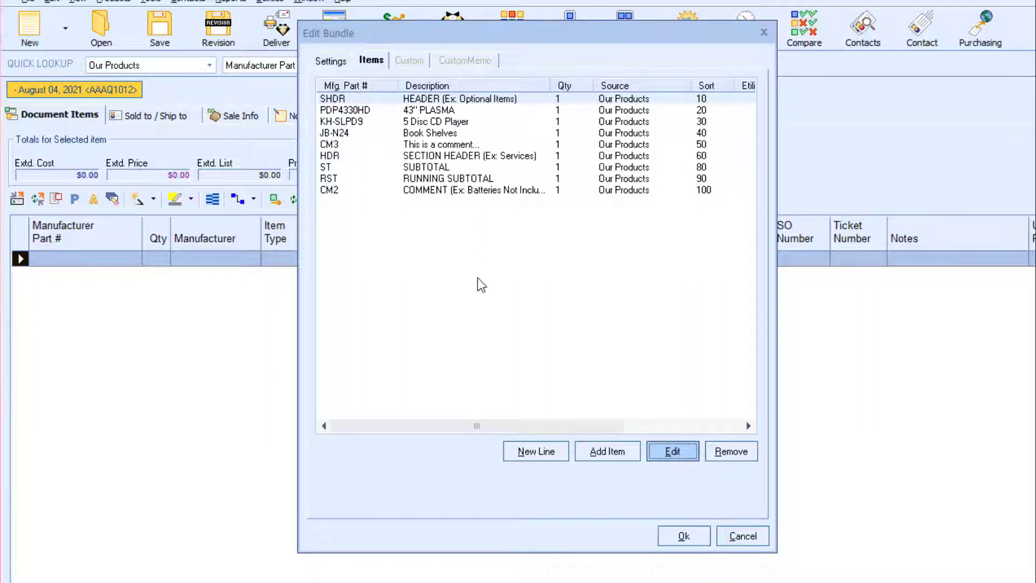
- Set the HDR bundle item's line type to Section Header and save the Advanced Bundle
left_click(476, 153)
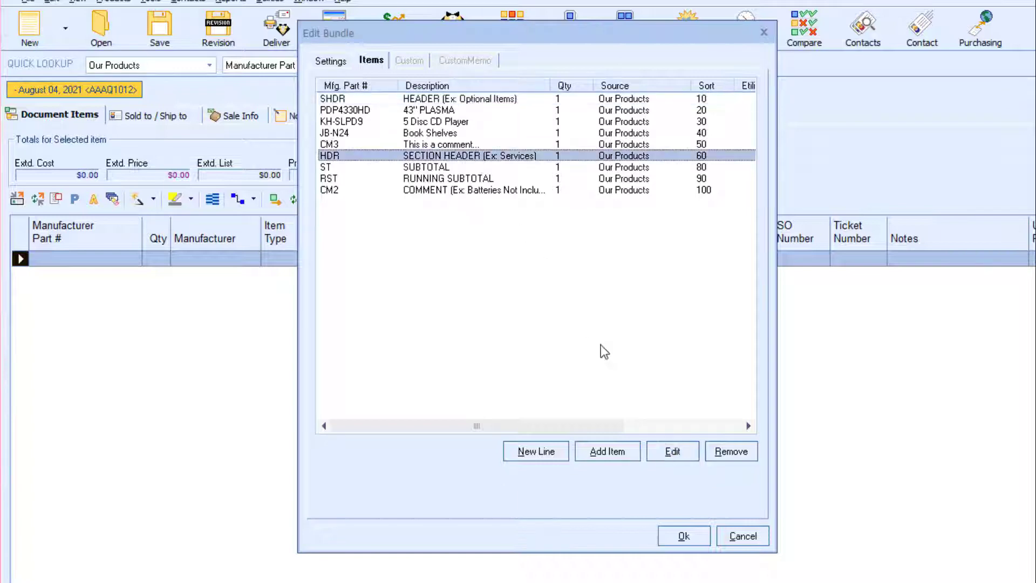
left_click(659, 450)
left_click(485, 390)
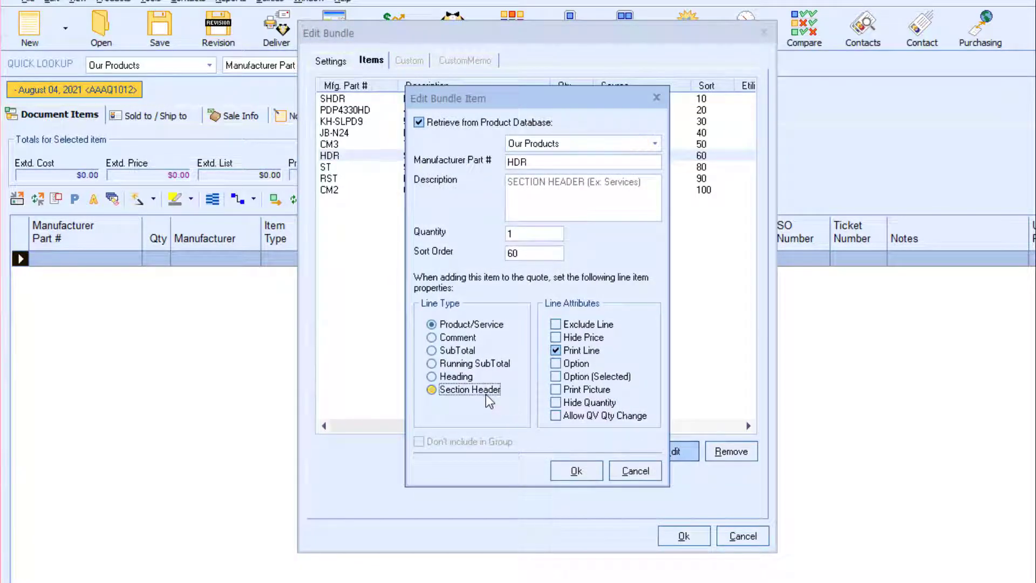
left_click(570, 471)
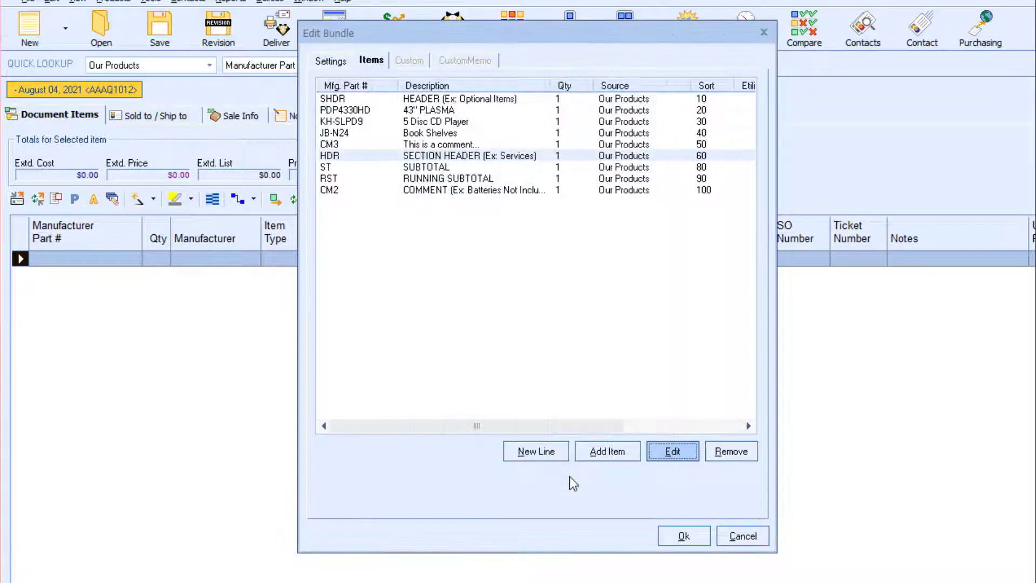
left_click(682, 536)
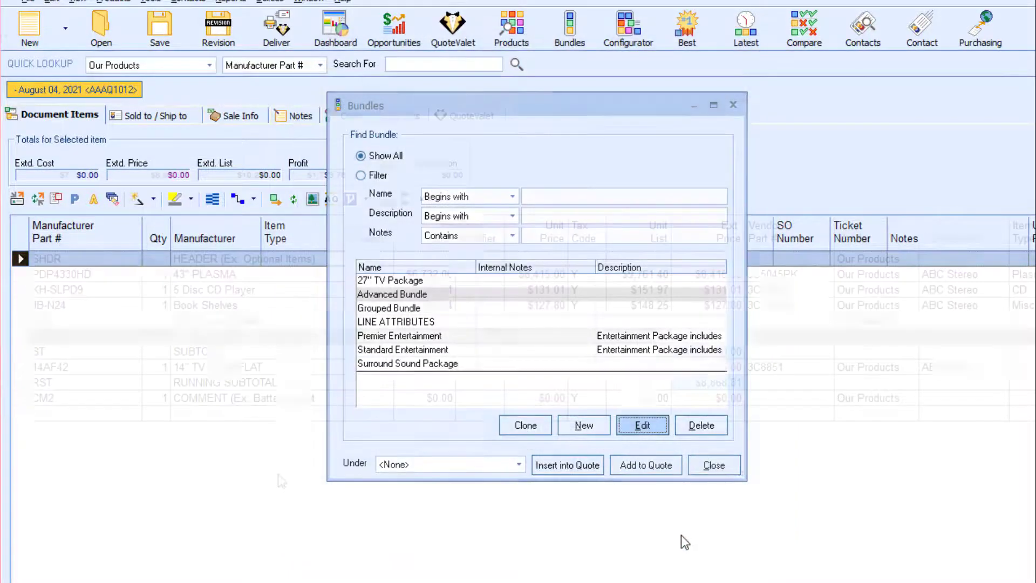
- Reorder the quote's subtotal lines, placing RUNNING SUBTOTAL under the section header and SUBTOTAL below the 14" TV PUREFLAT line
left_click(681, 535)
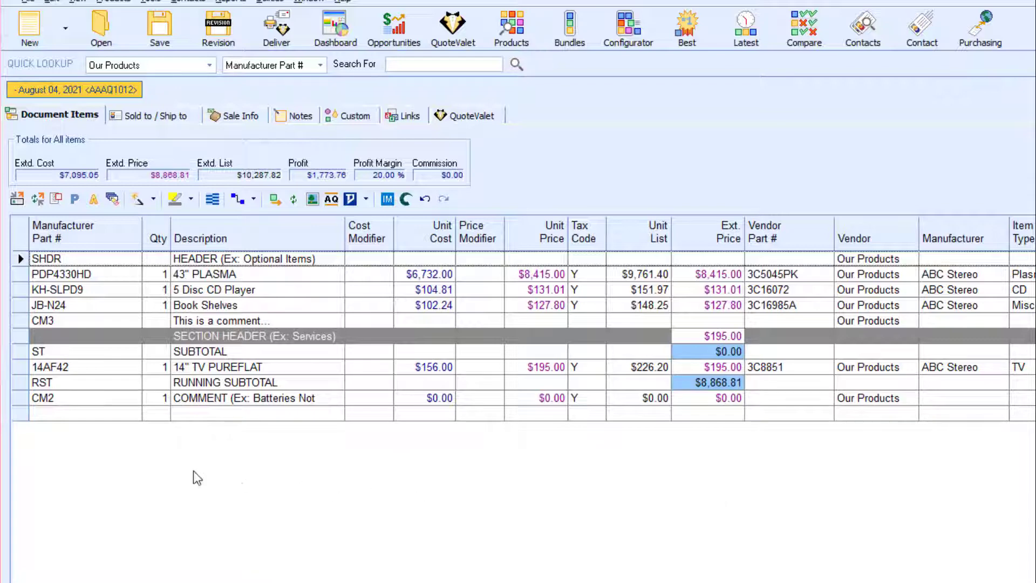
left_click_drag(20, 344, 20, 319)
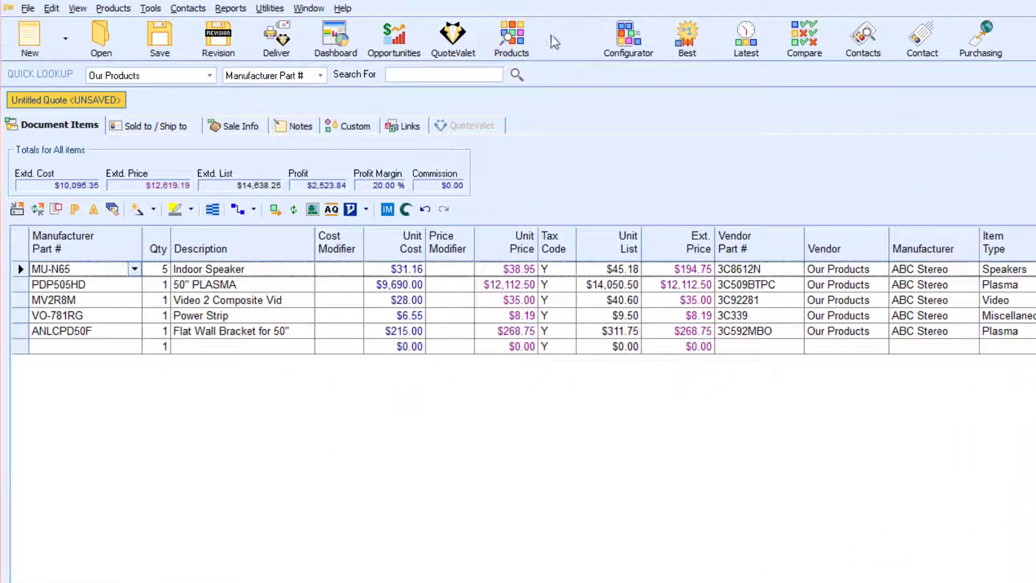
- Open the SHDR item of the Advanced Bundle for editing
left_click(554, 42)
left_click_drag(933, 236, 371, 129)
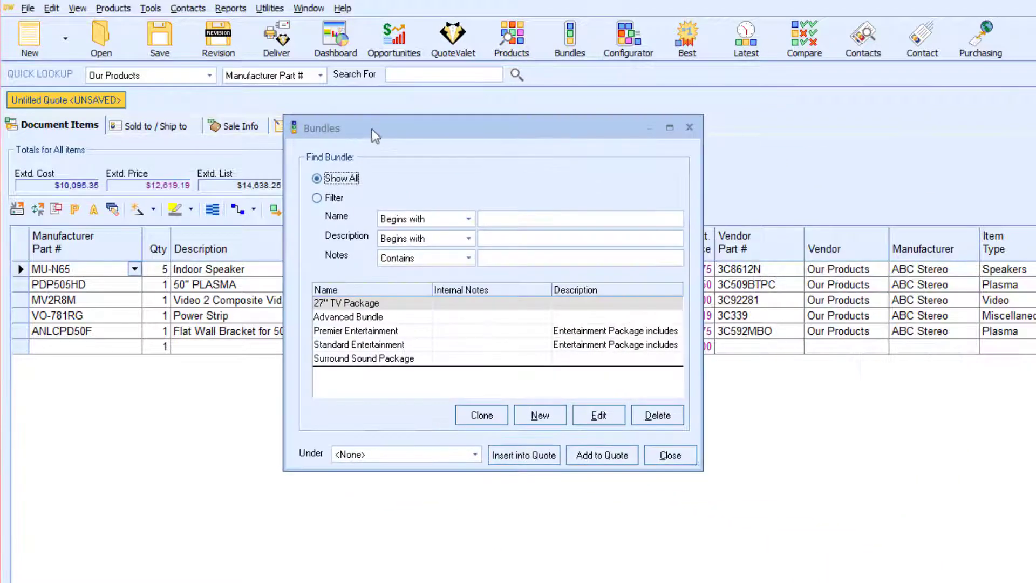
left_click(376, 319)
left_click(597, 415)
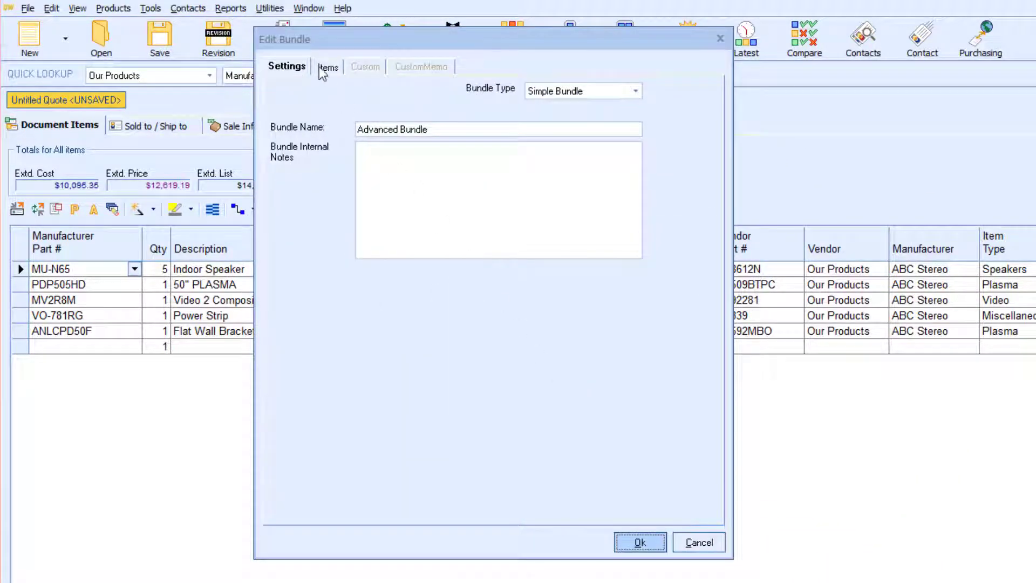
left_click(327, 68)
double_click(354, 105)
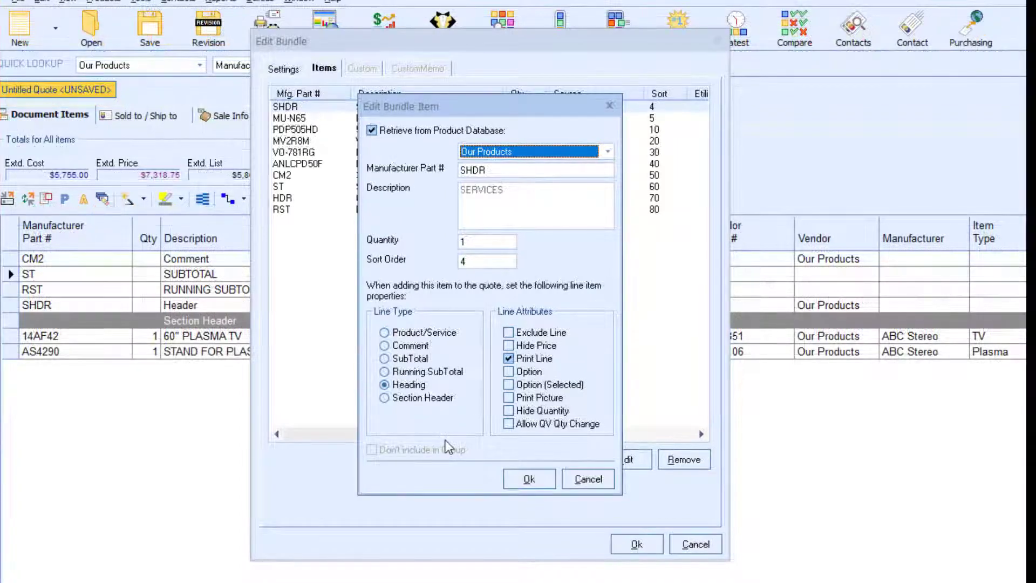
- Try the Exclude Line, Hide Price, Print Line and Option attributes on the SHDR bundle item, restoring each one
left_click(509, 334)
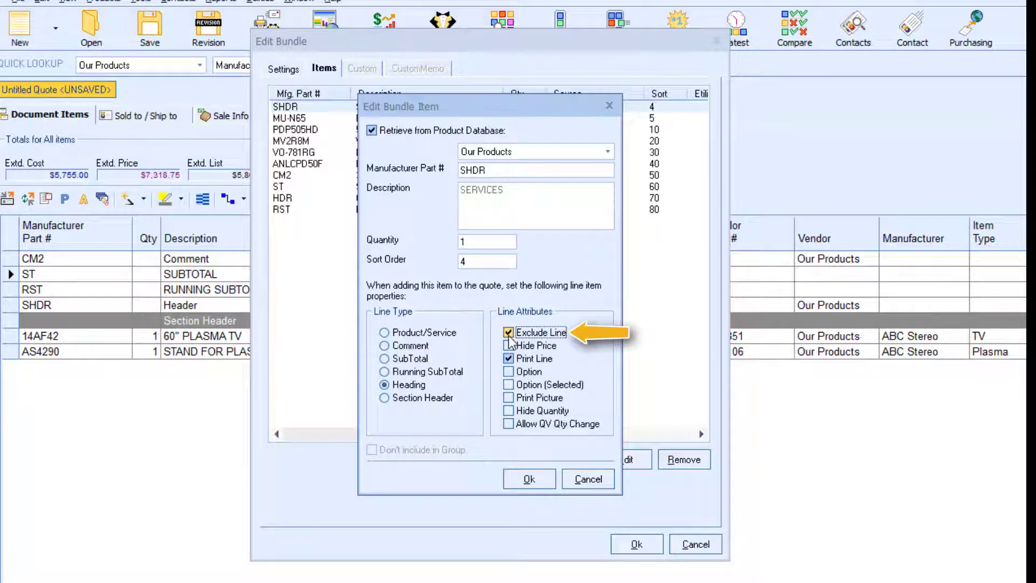
left_click(509, 335)
left_click(509, 345)
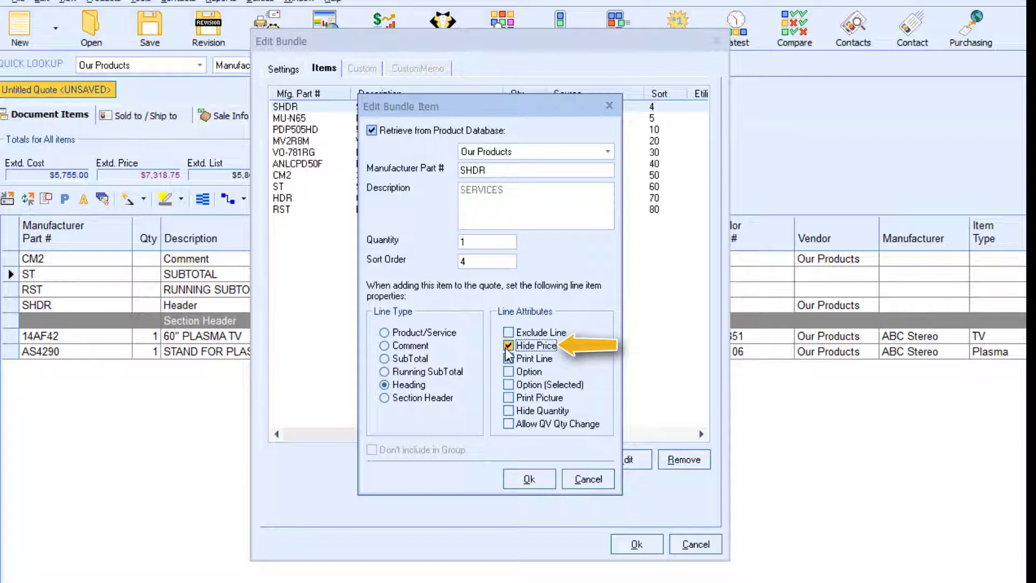
left_click(508, 347)
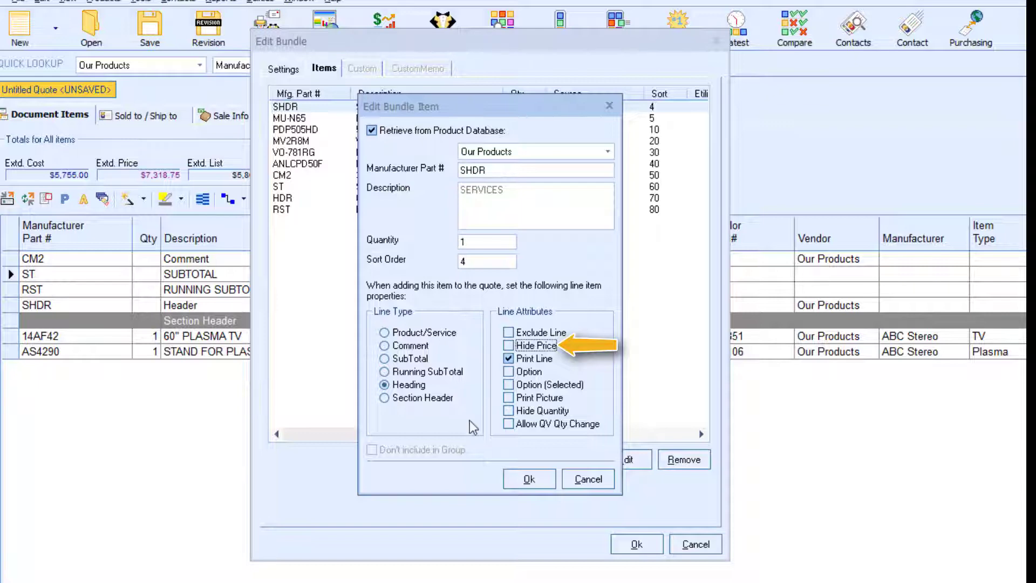
left_click(508, 360)
left_click(509, 371)
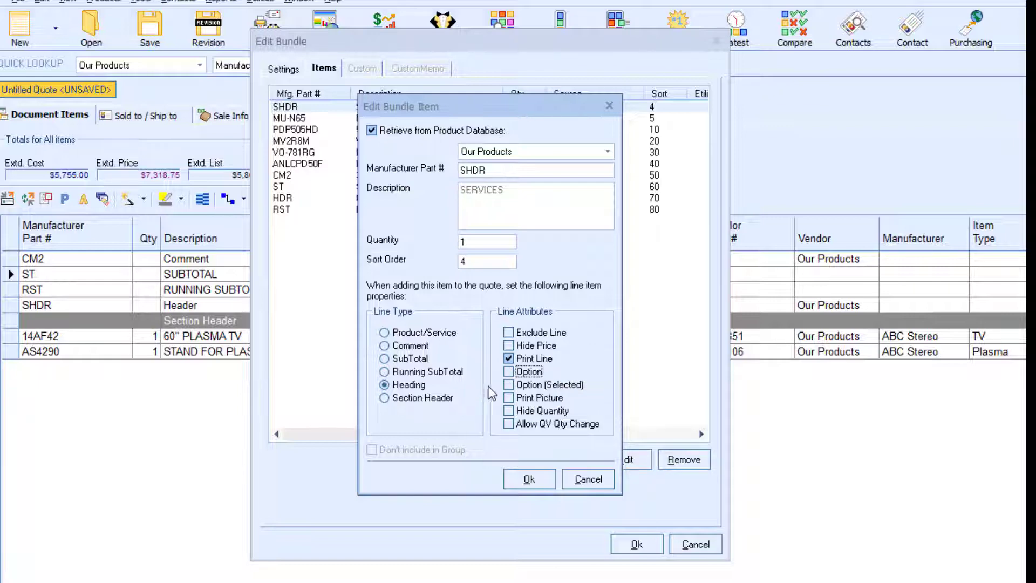
- Try the Option (Selected), Print Picture, Hide Quantity and Allow QV Qty Change attributes on the SHDR item, clearing each again
left_click(508, 385)
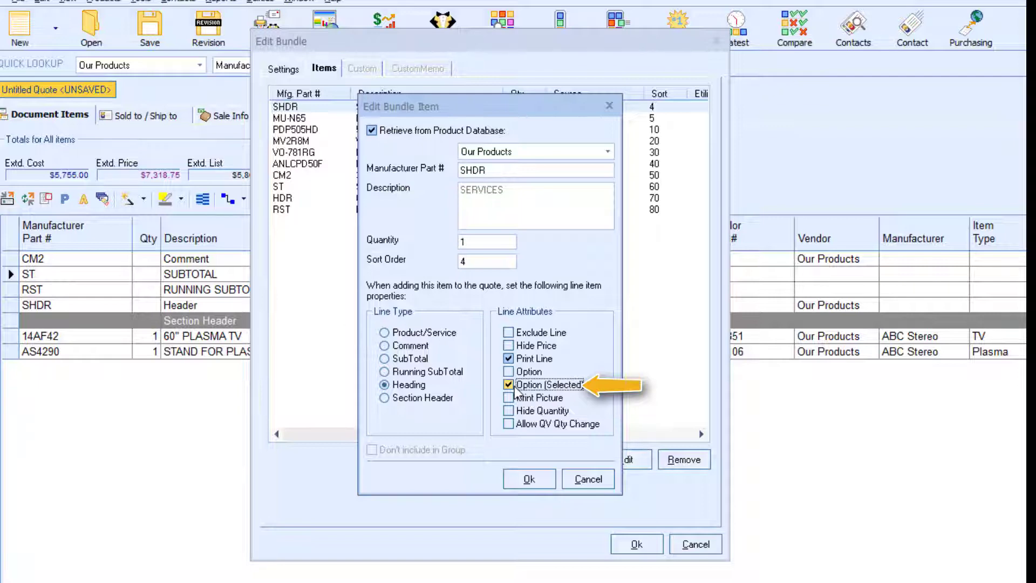
left_click(509, 385)
left_click(508, 397)
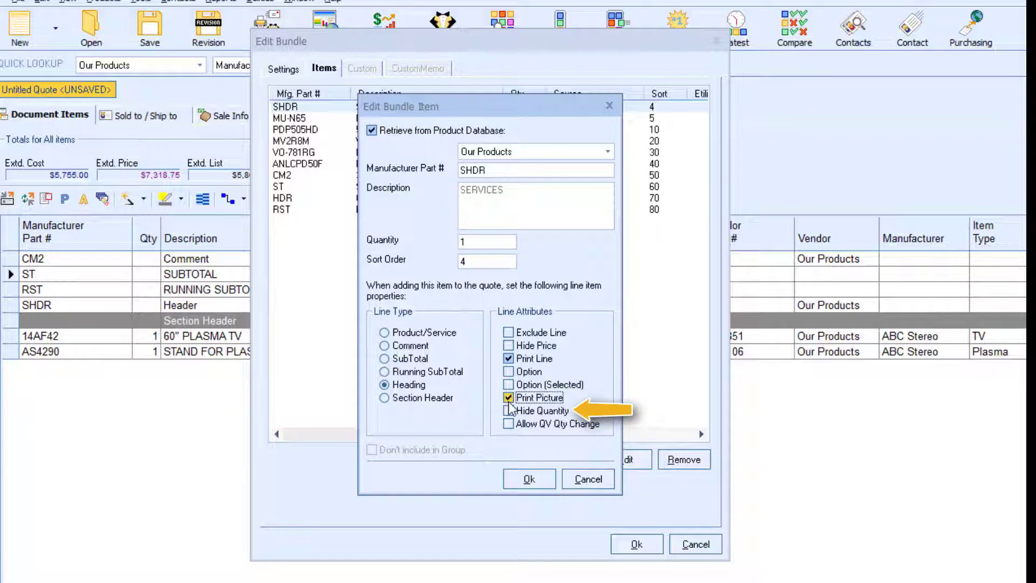
left_click(509, 398)
left_click(507, 414)
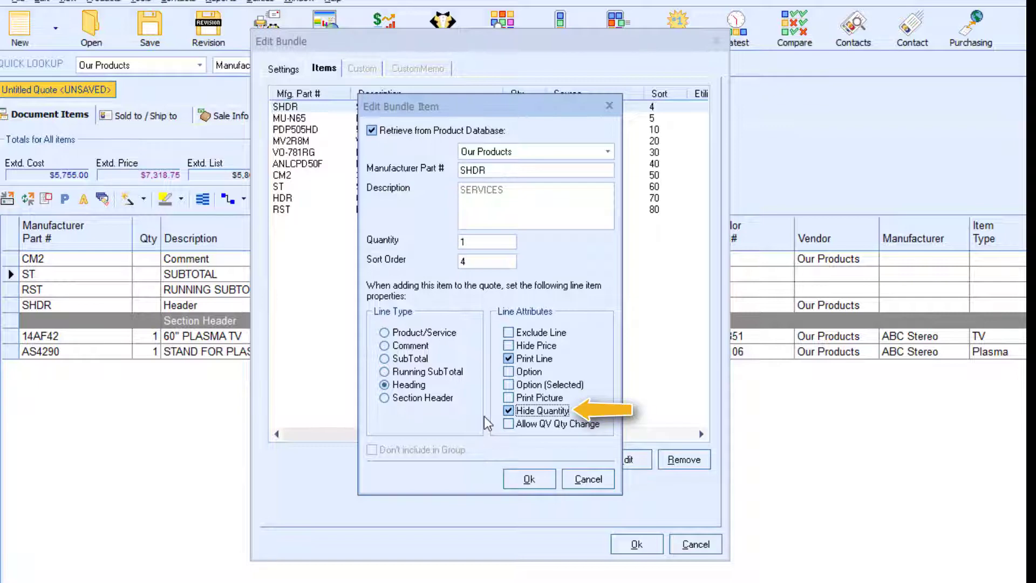
left_click(507, 413)
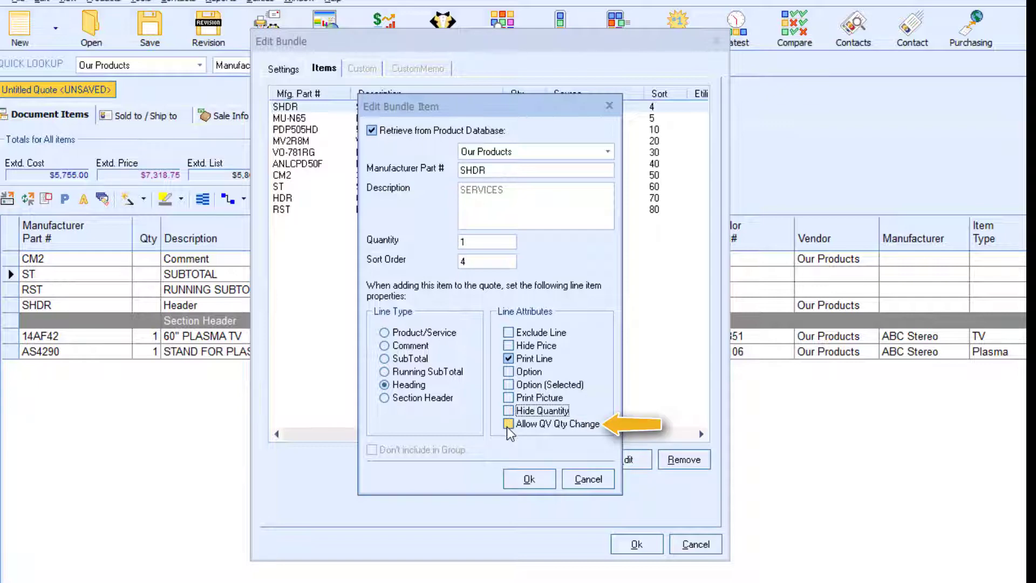
left_click(508, 425)
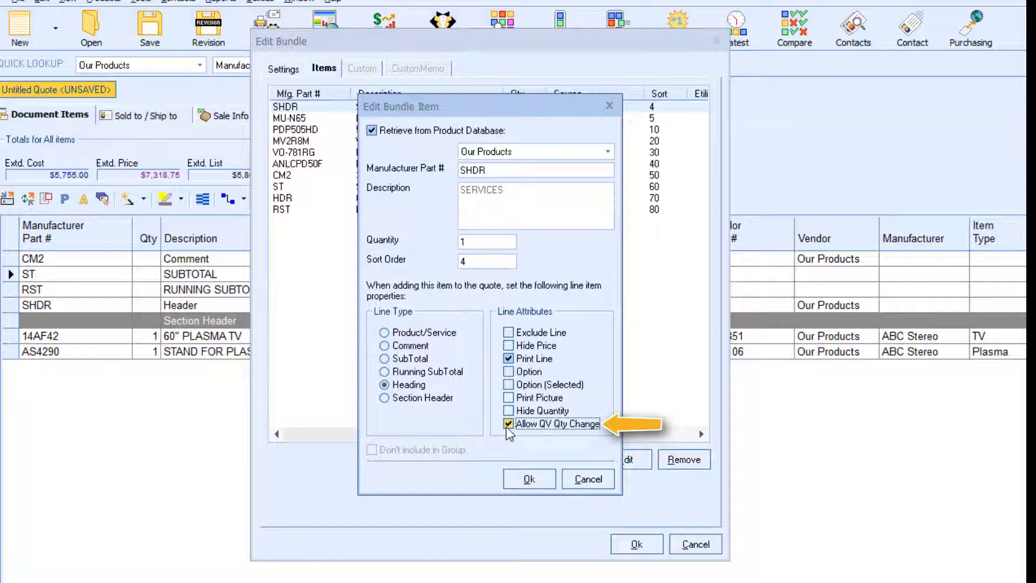
left_click(507, 425)
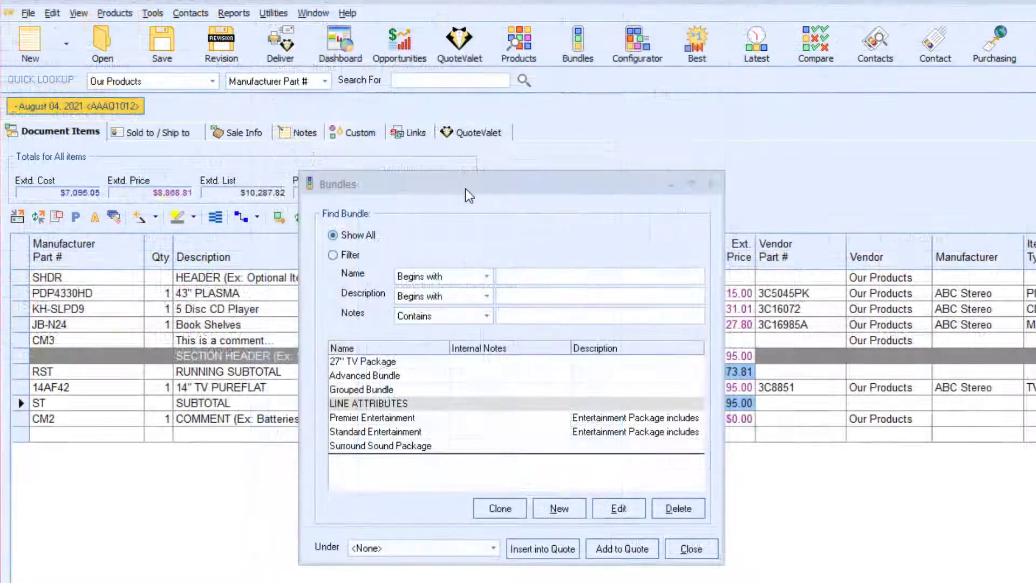
- In the customer's view of the line-attribute quote, select Option, deselect Option (Selected), and update totals with an Allow QV Qty Change quantity of 2
left_click_drag(466, 189, 419, 142)
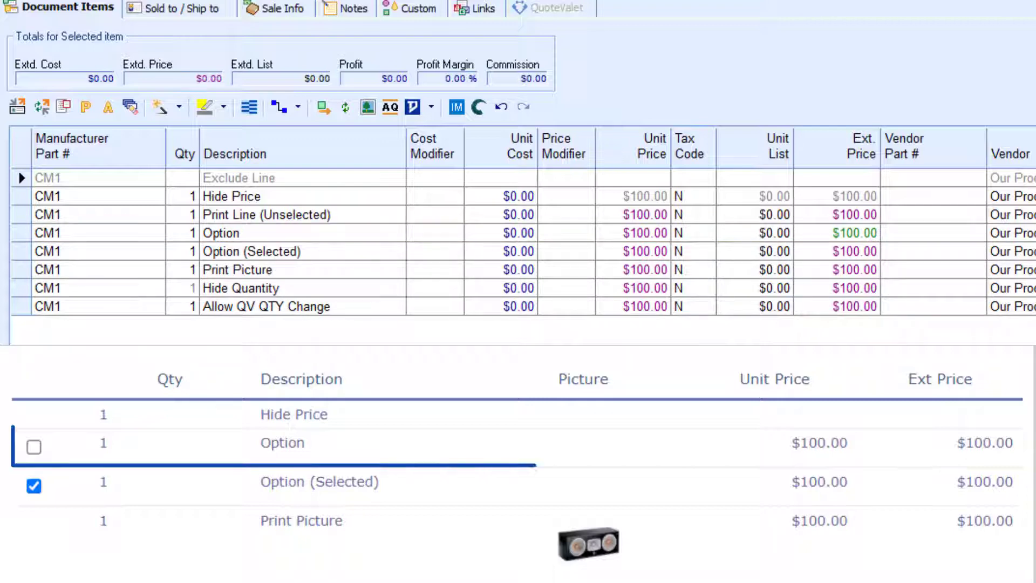
left_click(34, 447)
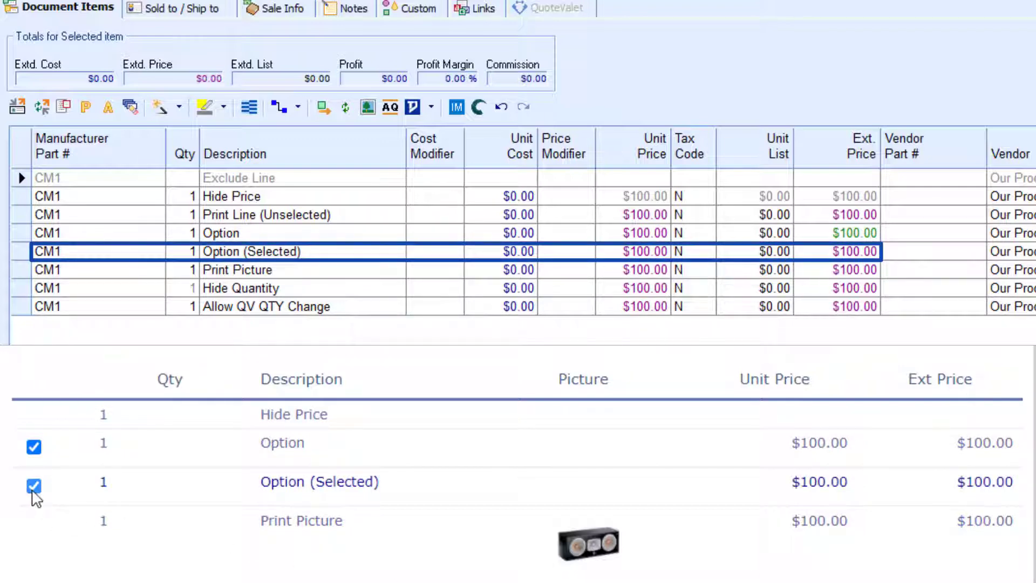
left_click(34, 487)
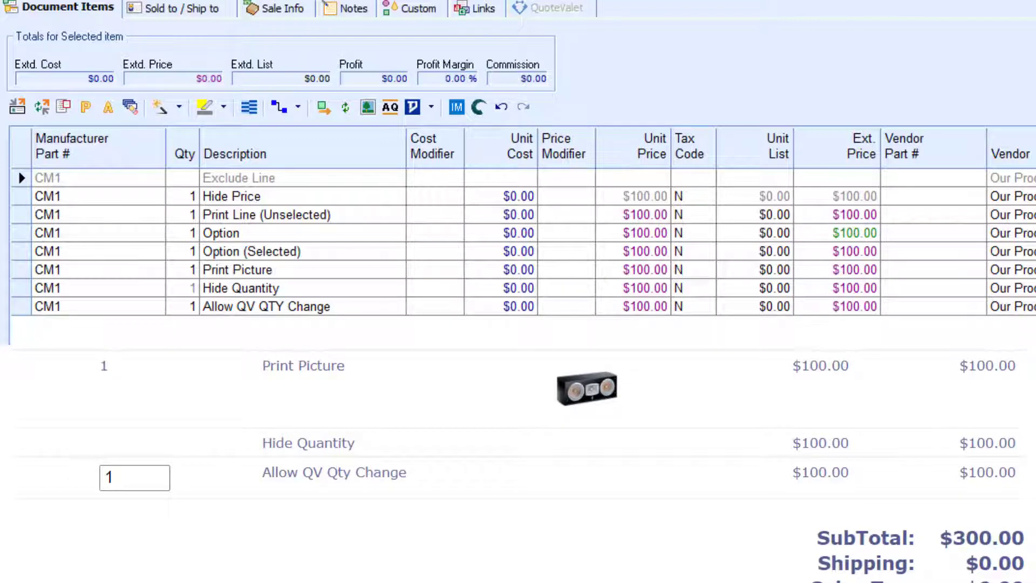
left_click(157, 474)
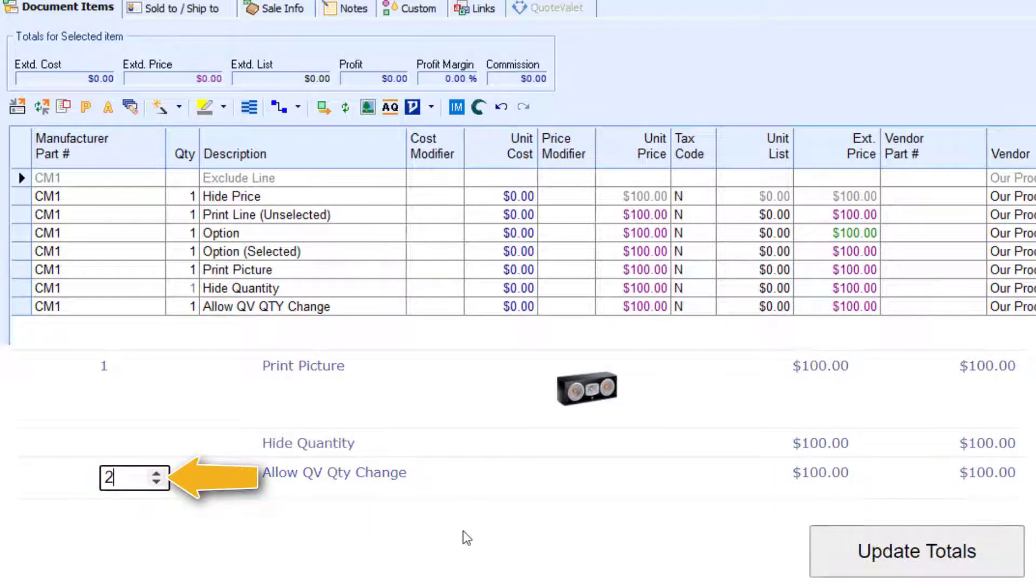
left_click(862, 549)
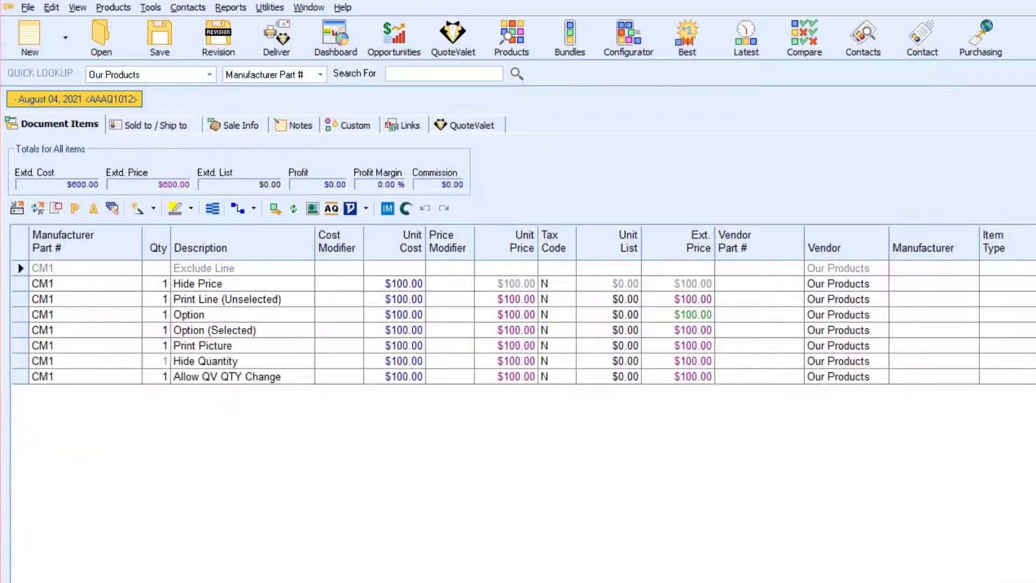
- Create a new bundle named Grouped Bundle
left_click(570, 38)
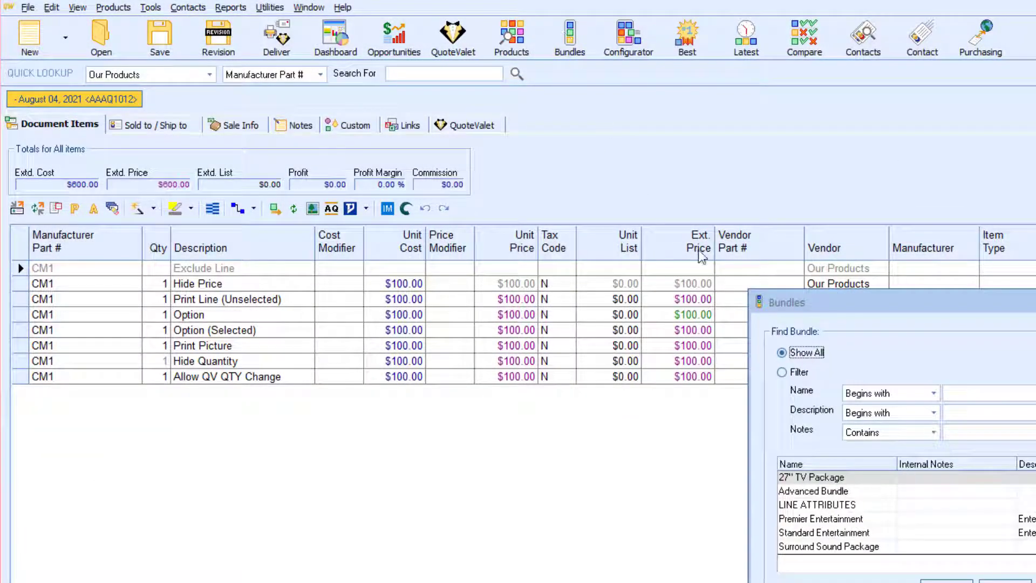
left_click_drag(911, 303, 520, 147)
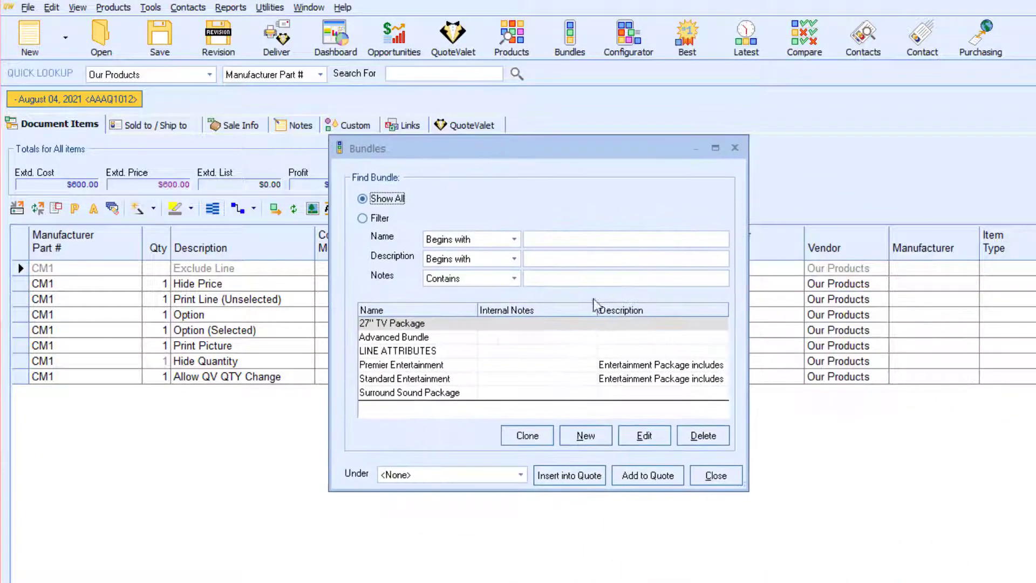
left_click(603, 432)
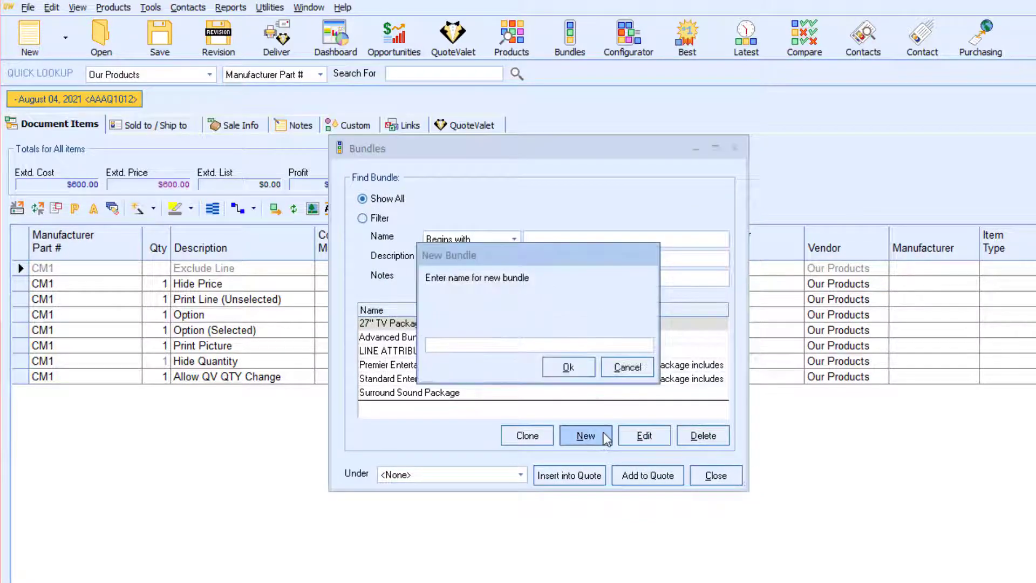
type("Grouped Bundle")
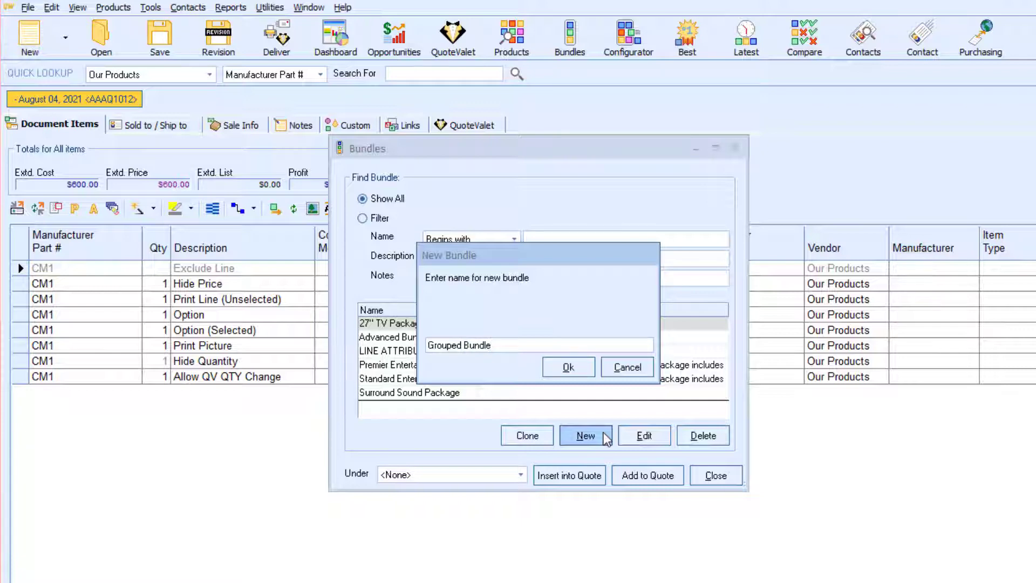
left_click(578, 373)
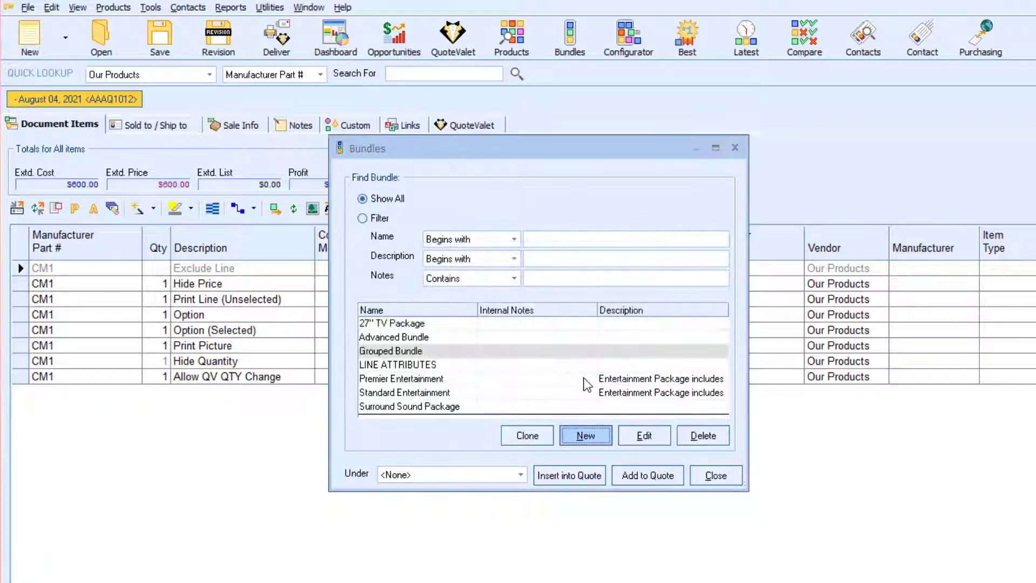
- Set the new bundle's type to Grouped Bundle and review its custom and custom memo fields
left_click(643, 435)
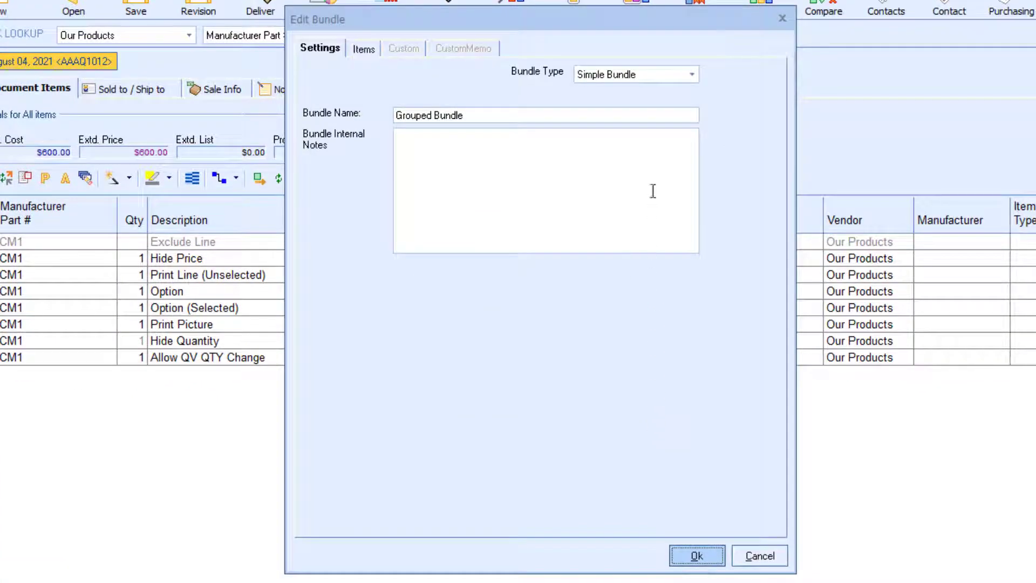
left_click(672, 76)
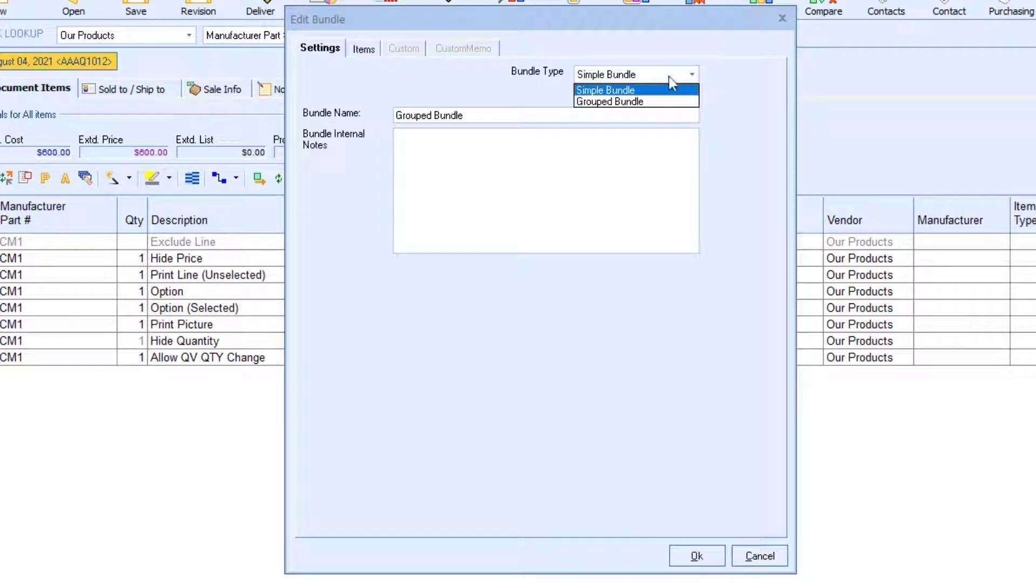
left_click(654, 102)
left_click(403, 49)
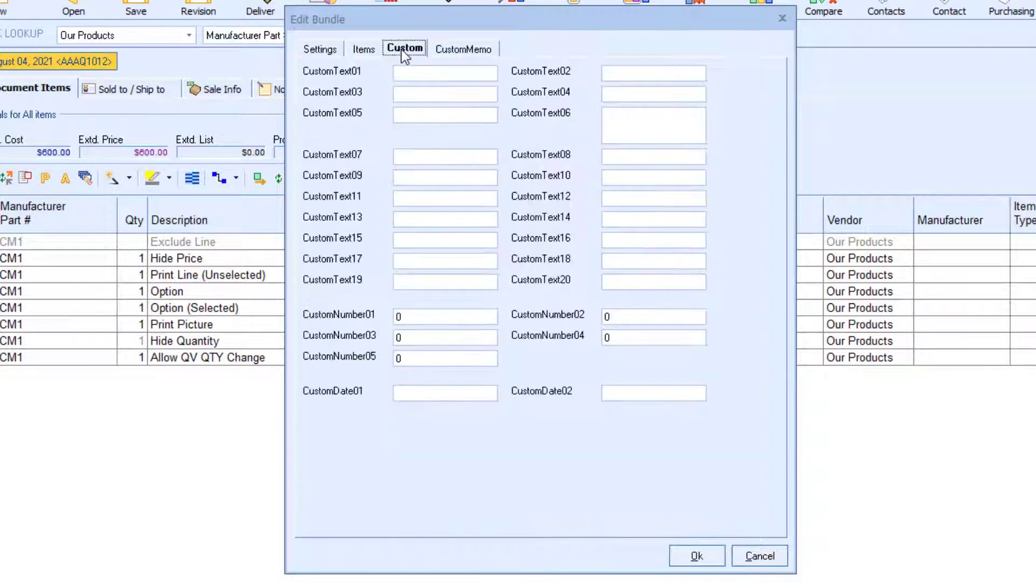
left_click(452, 50)
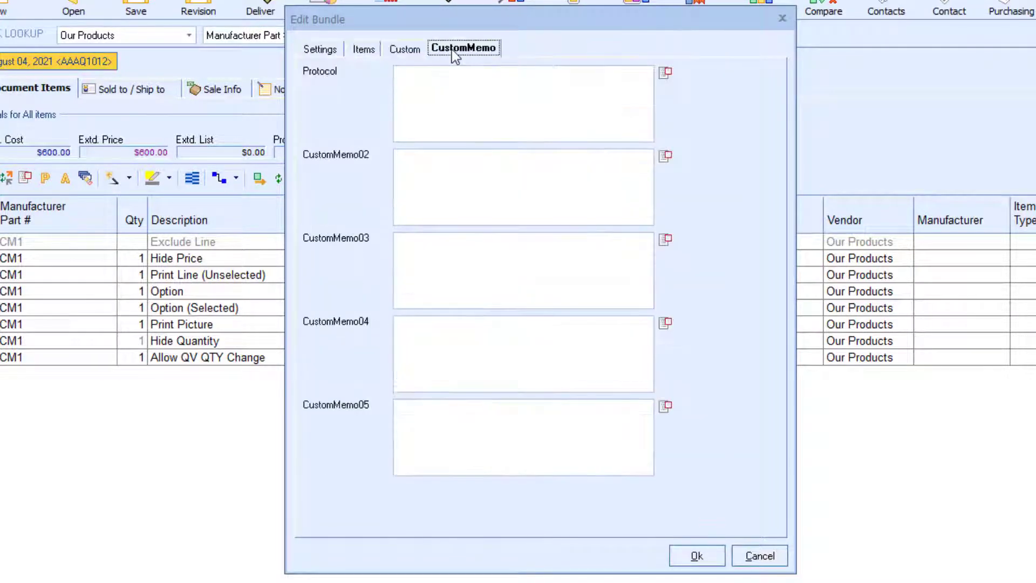
left_click(403, 48)
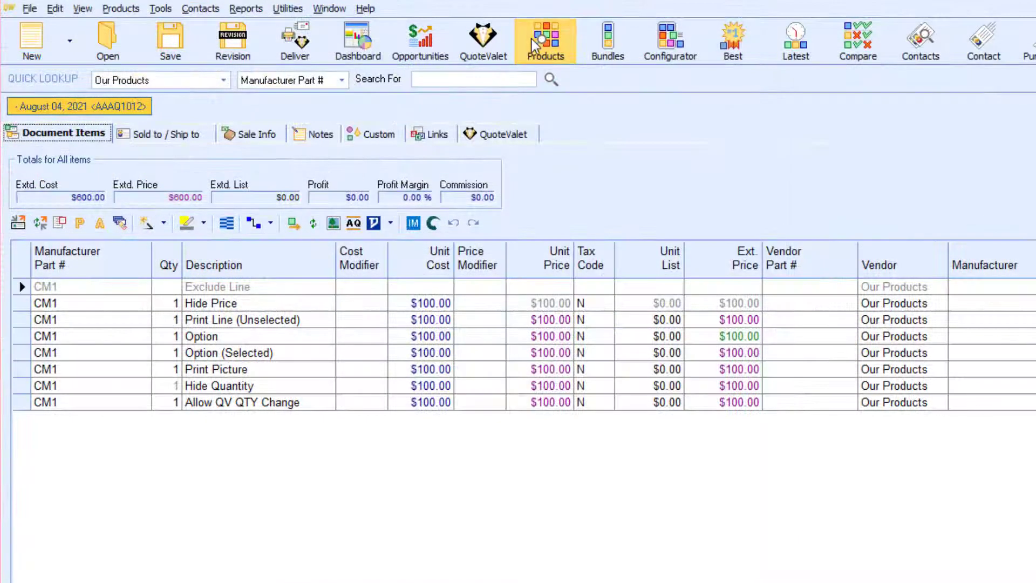
- In a new Our Products product's custom fields, rename the CustomText01 label to Color, then cancel the new product
left_click(531, 38)
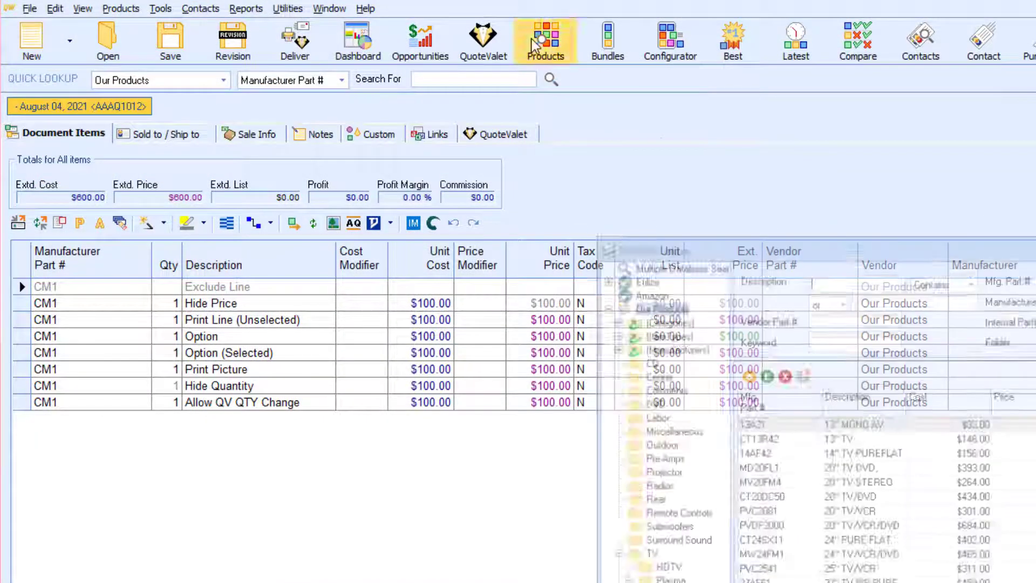
left_click_drag(781, 252, 347, 21)
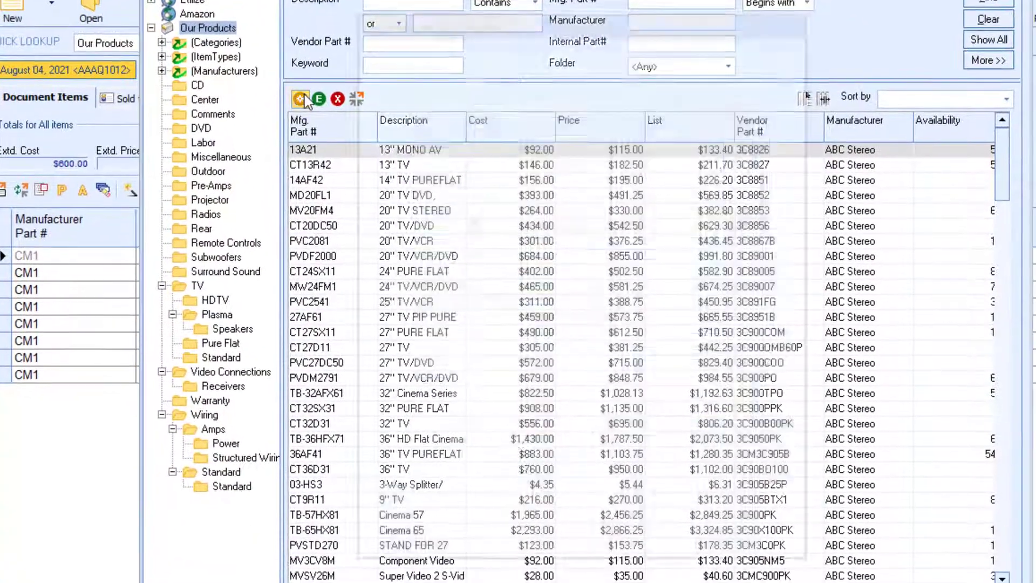
left_click(312, 134)
left_click(533, 62)
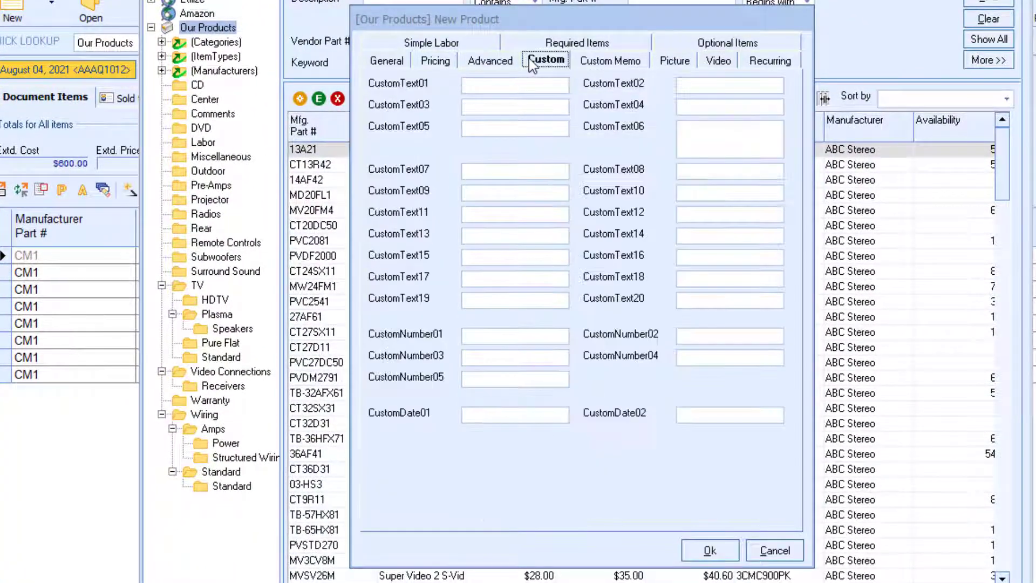
double_click(402, 85)
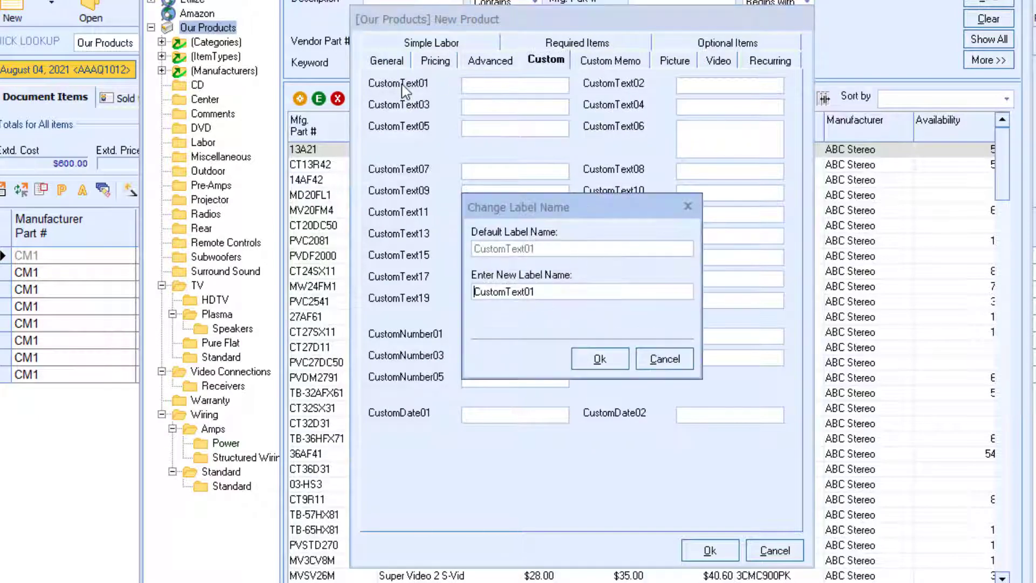
double_click(471, 291)
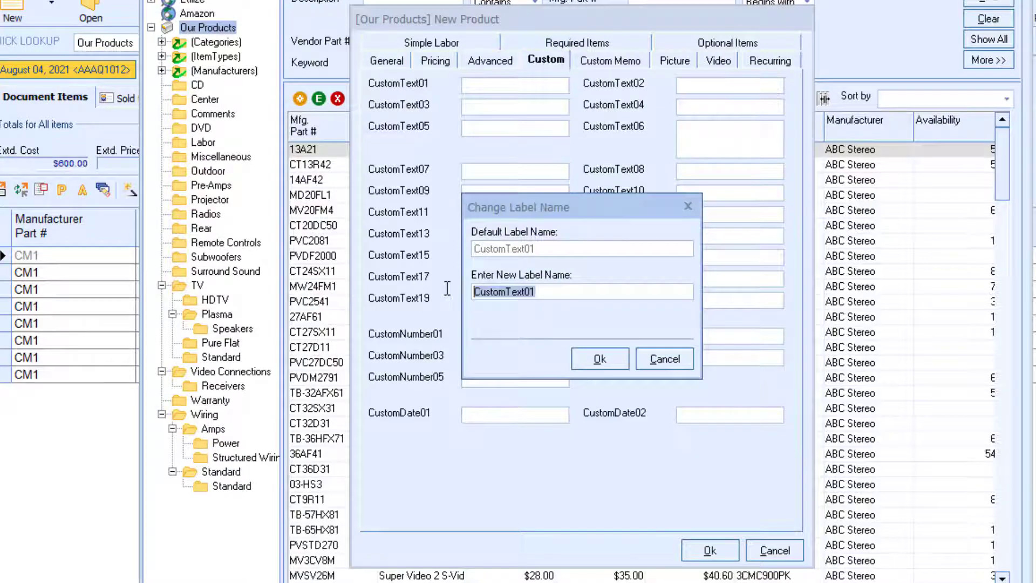
type("Color")
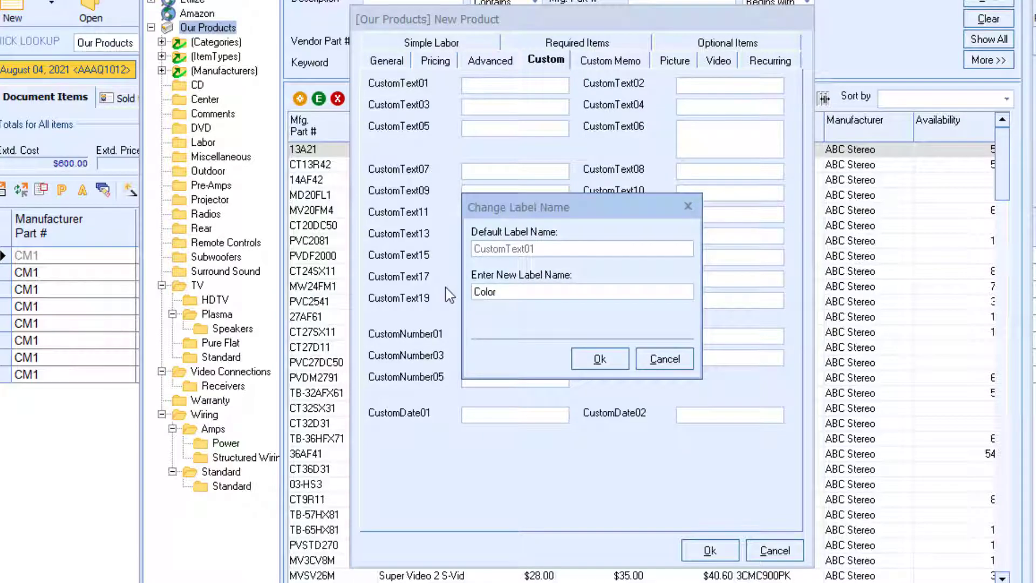
left_click(598, 358)
left_click(773, 549)
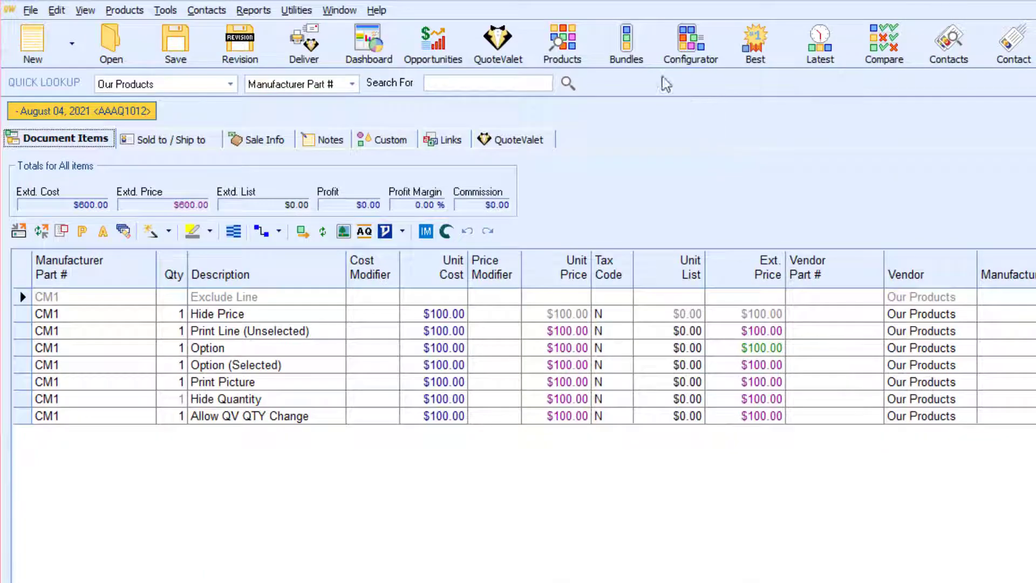
- Edit the Grouped Bundle, set its type to Grouped Bundle, check its custom field labels and save it
left_click(623, 41)
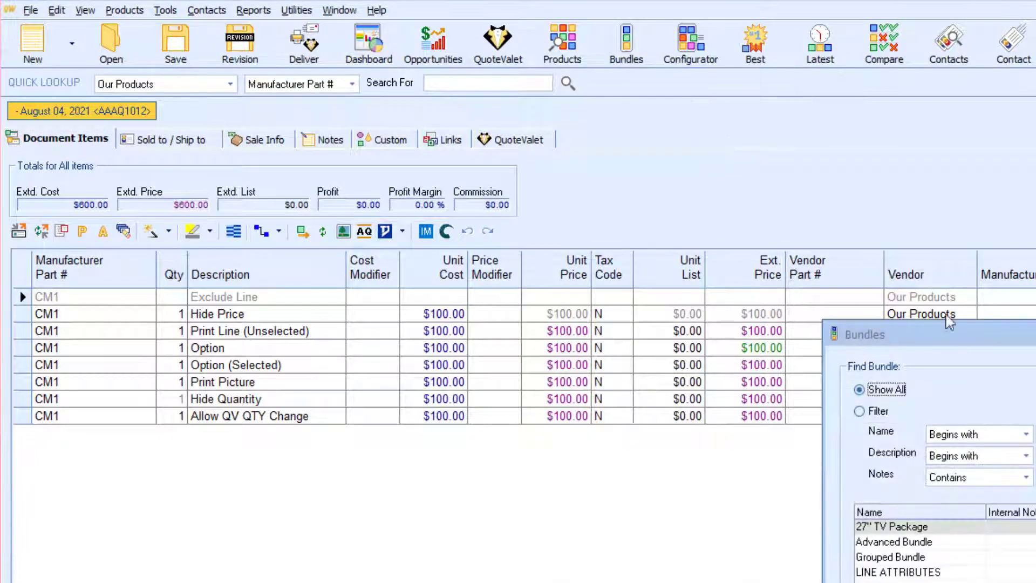
left_click_drag(958, 337, 576, 146)
left_click(573, 382)
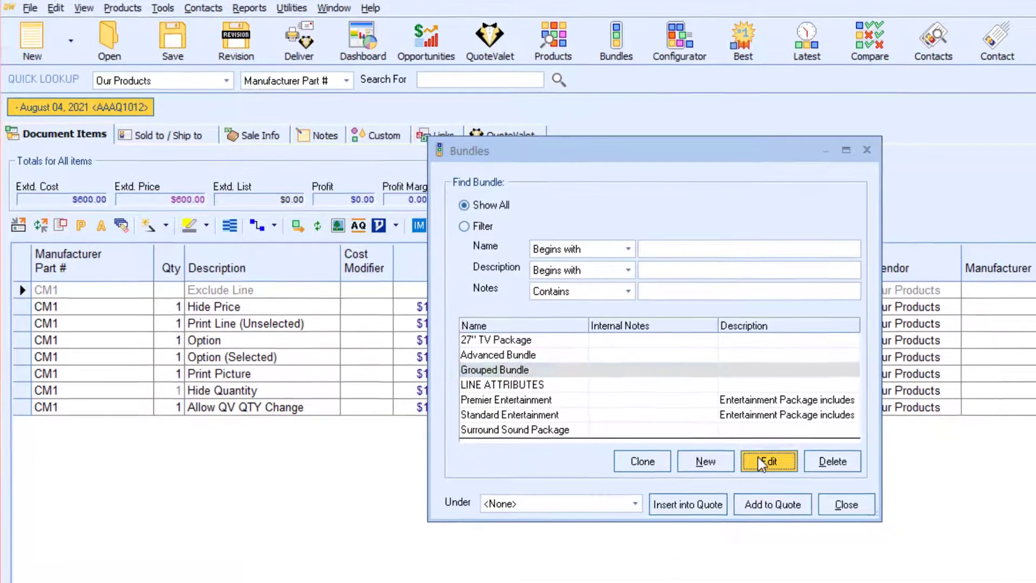
left_click(762, 463)
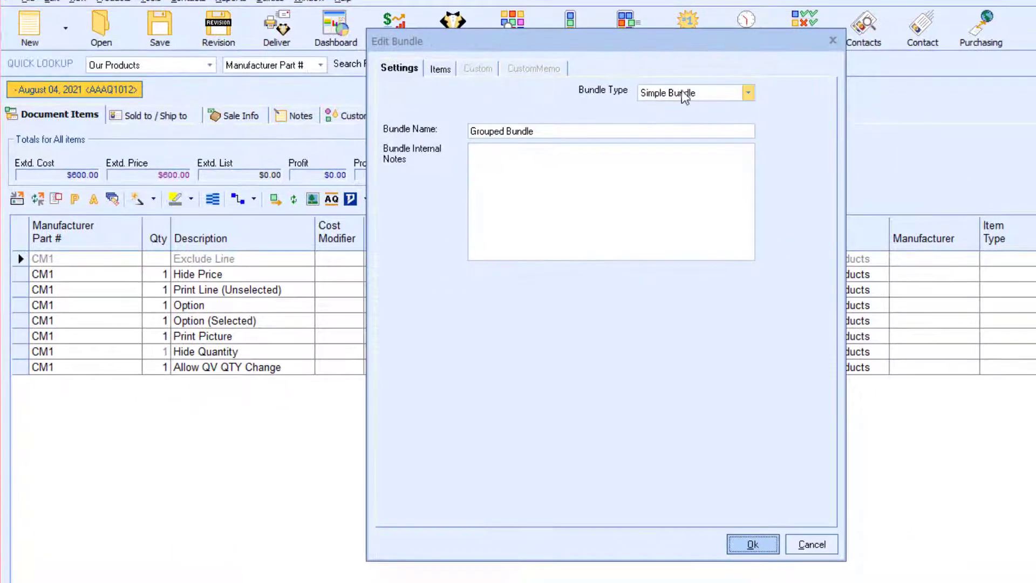
left_click(805, 110)
left_click(692, 118)
left_click(478, 68)
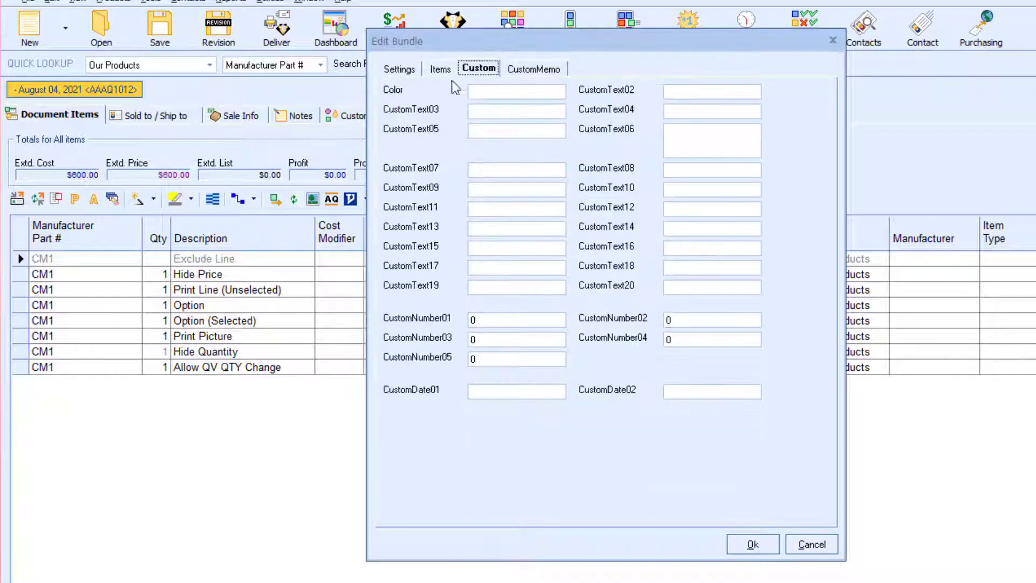
left_click(749, 539)
left_click(776, 460)
- Widen the CustomText01 column in the quote's item grid and open the document column customization
scroll(775, 465, "right", 10)
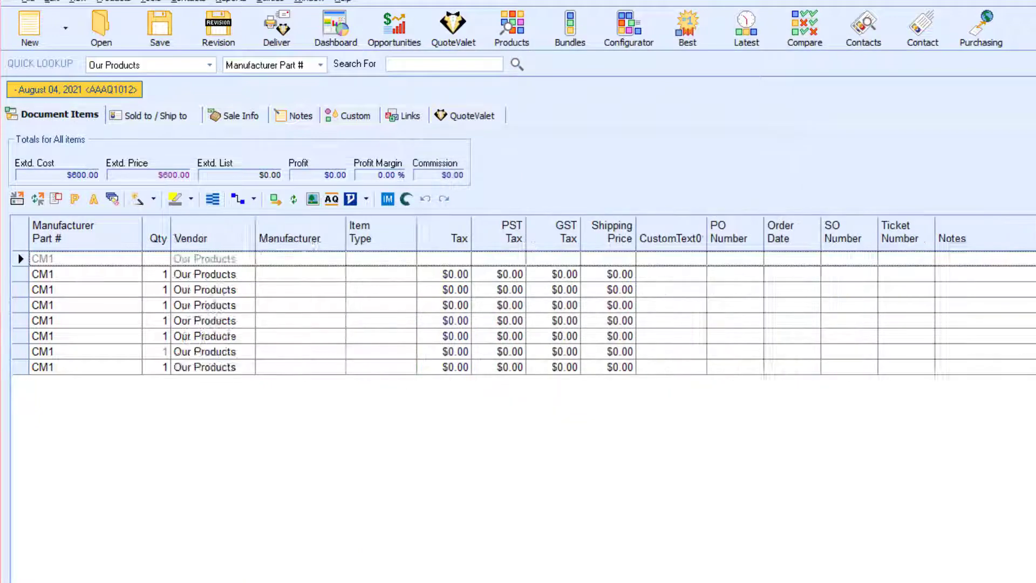
left_click_drag(532, 232, 569, 232)
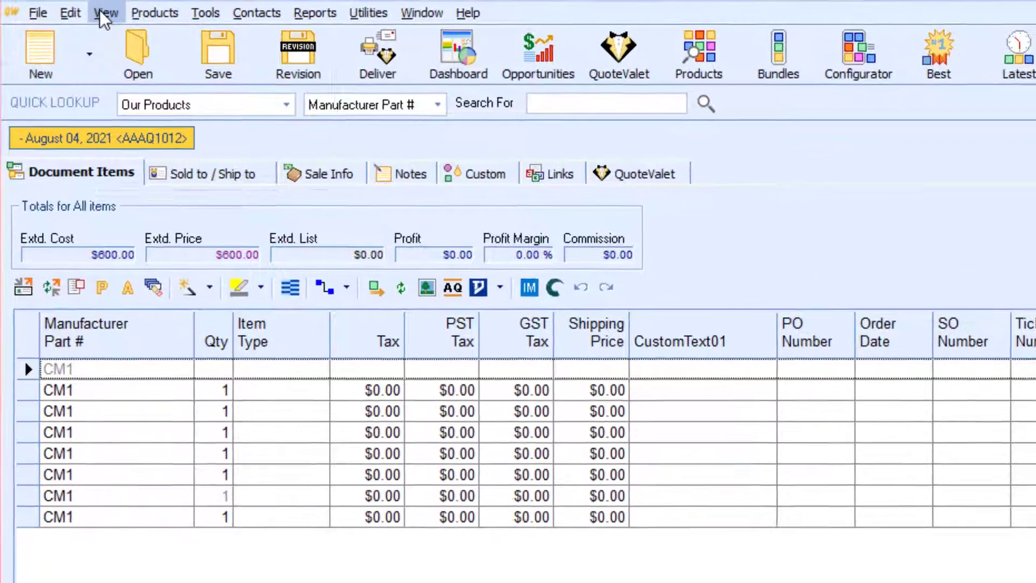
left_click(76, 0)
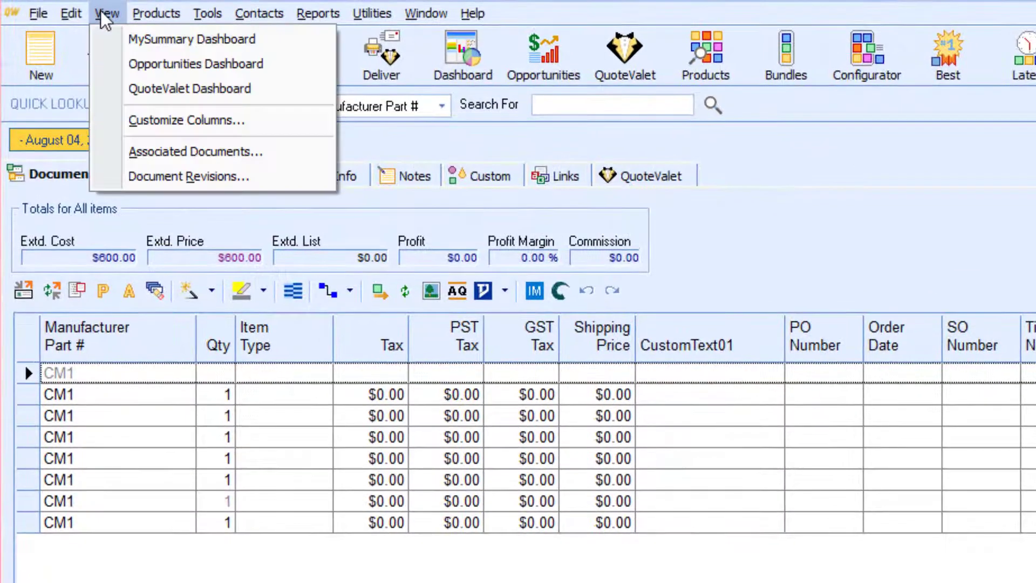
left_click(121, 114)
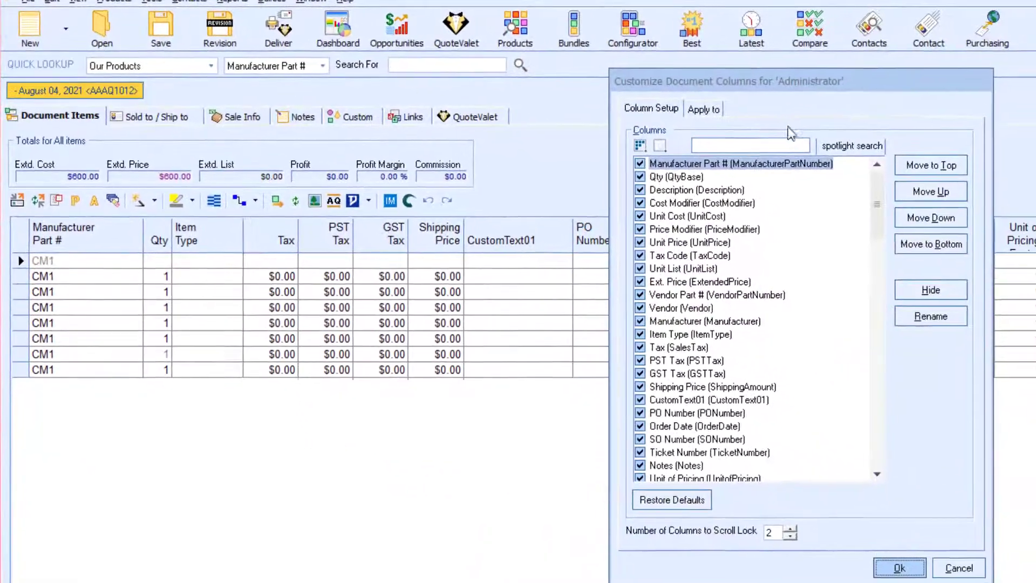
- Search the column list for custom and view the two name lines of the CustomText01 column, leaving them unsaved
left_click(780, 142)
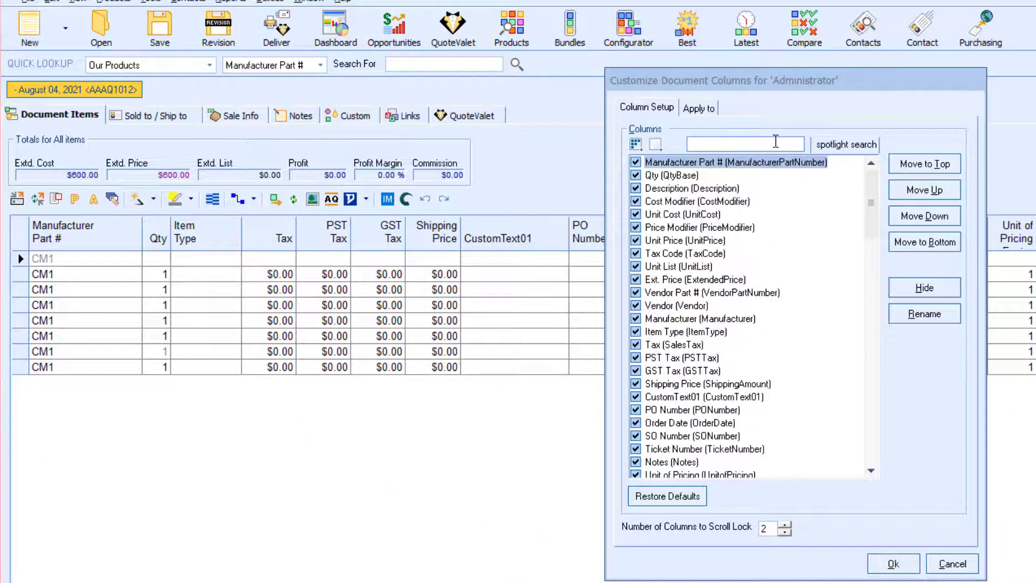
type("custom")
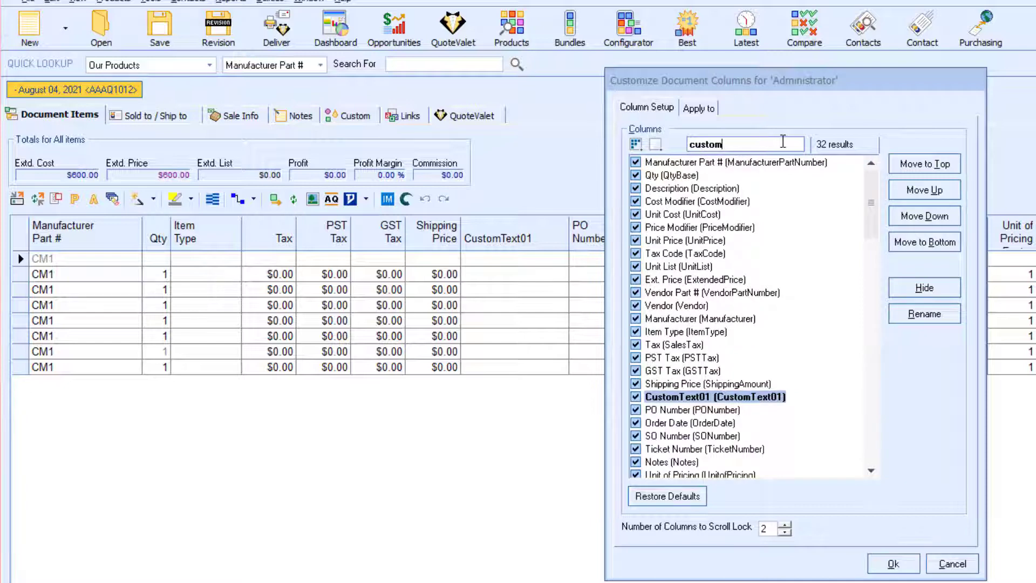
double_click(717, 403)
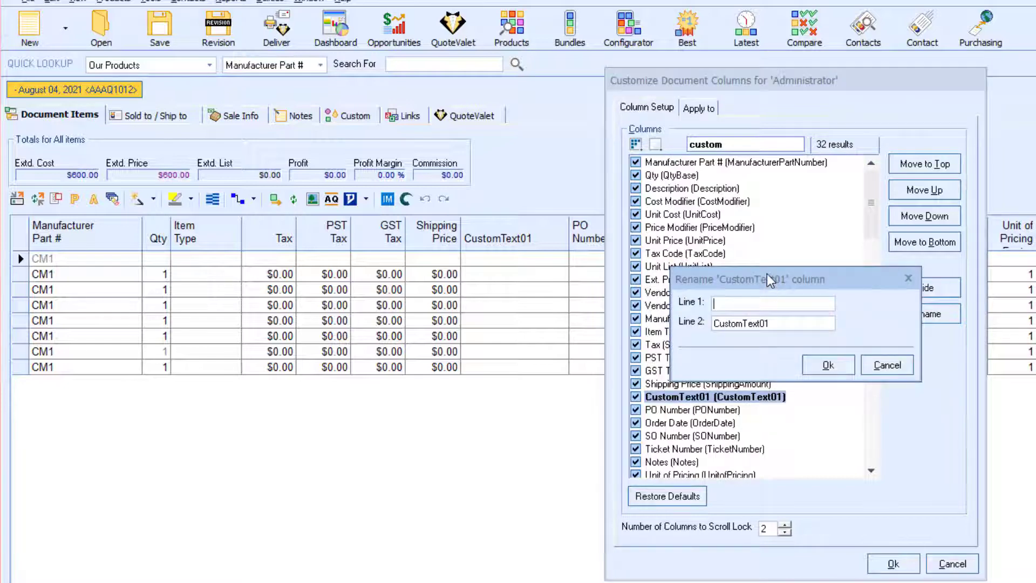
left_click_drag(766, 273, 495, 312)
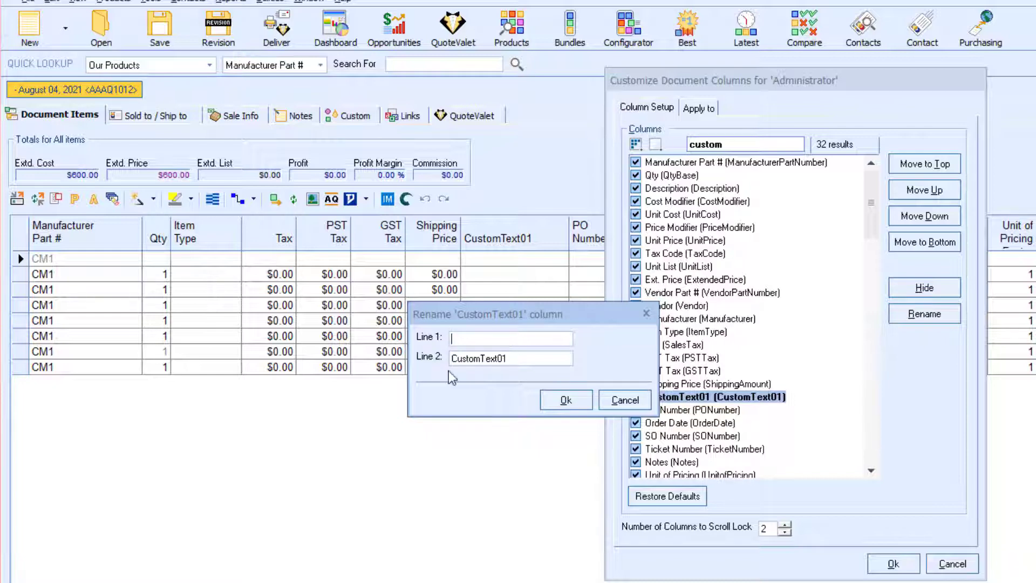
left_click(623, 400)
- Search the column list for shi and view how the Shipping Price column's name is split over two lines
left_click_drag(749, 143, 667, 146)
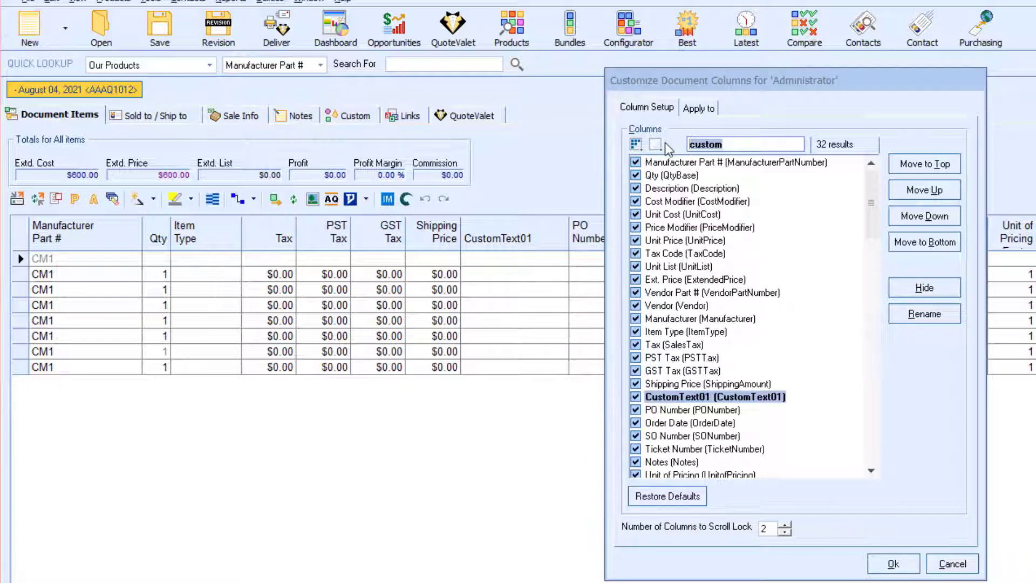
type("shi")
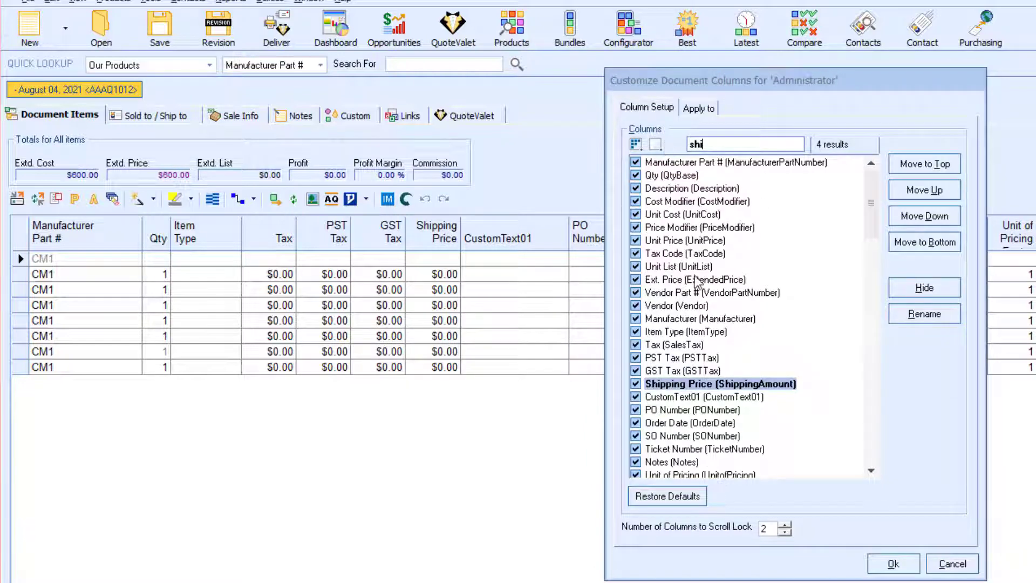
double_click(685, 382)
left_click_drag(759, 278, 429, 260)
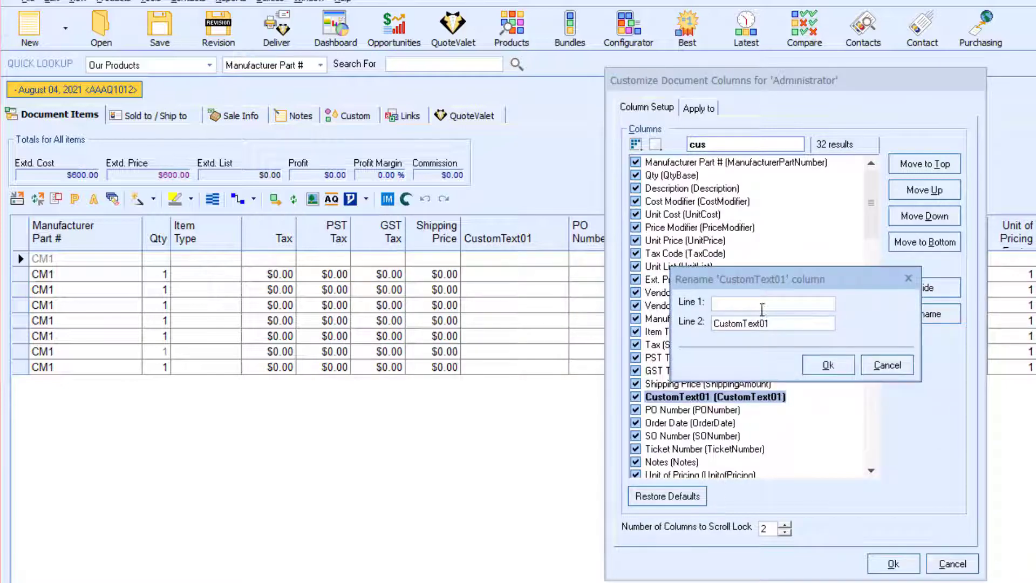
- Set the second name line of the CustomText01 column to Color and apply the column customization
left_click_drag(766, 322, 676, 319)
type("Color")
left_click(817, 360)
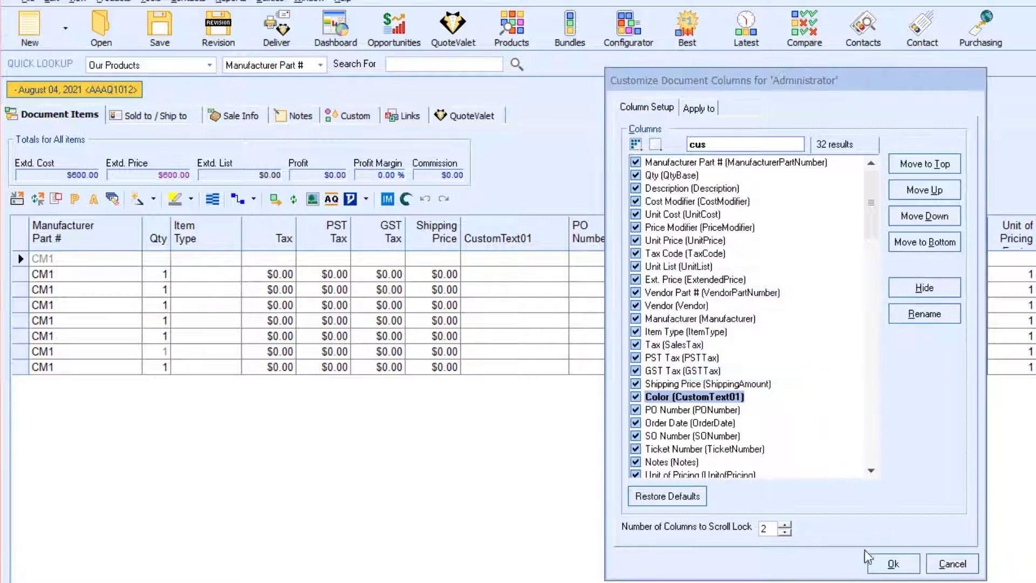
left_click(898, 566)
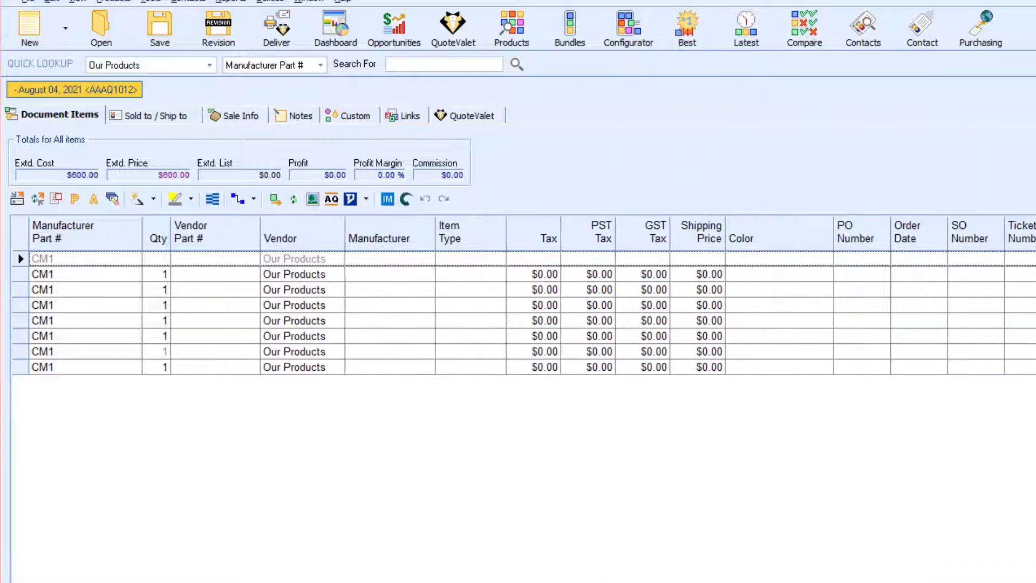